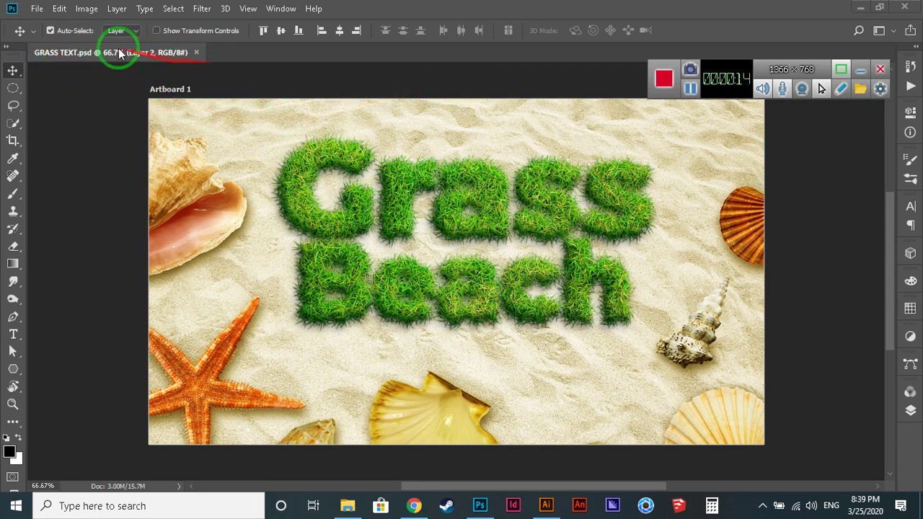
# Create a new document from the Web Most Common preset, 1366 x 768 px at 72 ppi in landscape orientation.
pyautogui.click(37, 9)
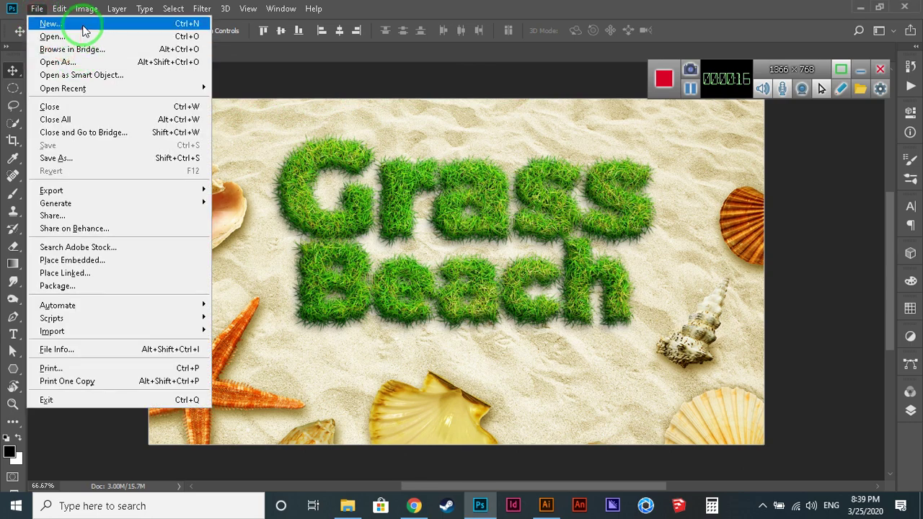
pyautogui.press('Escape')
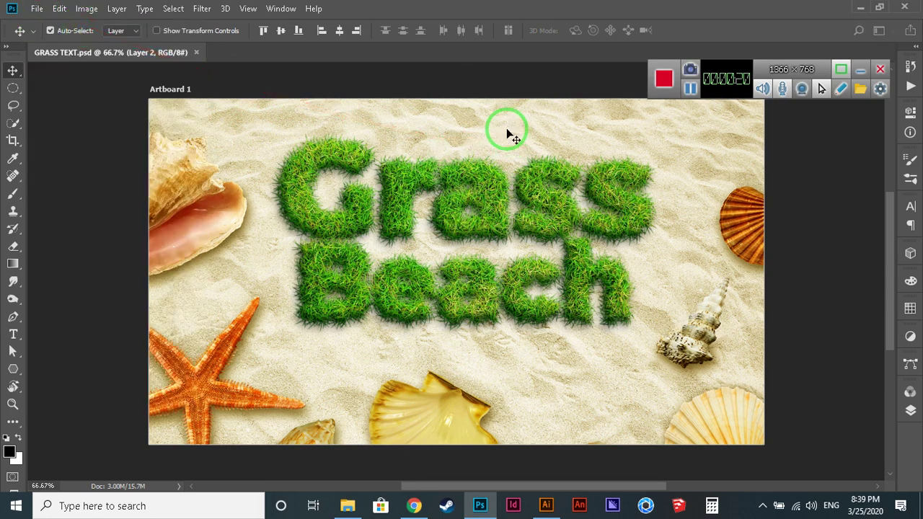
pyautogui.hotkey('ctrl', 'n')
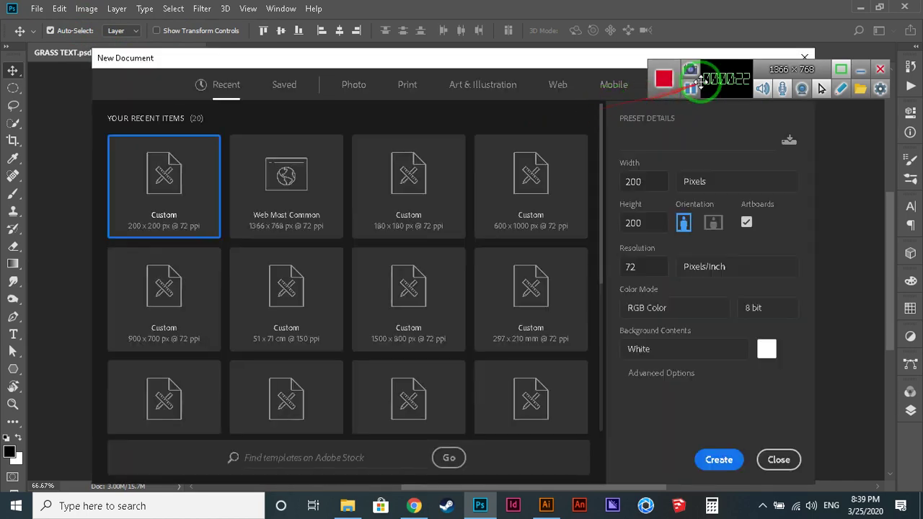
pyautogui.click(560, 87)
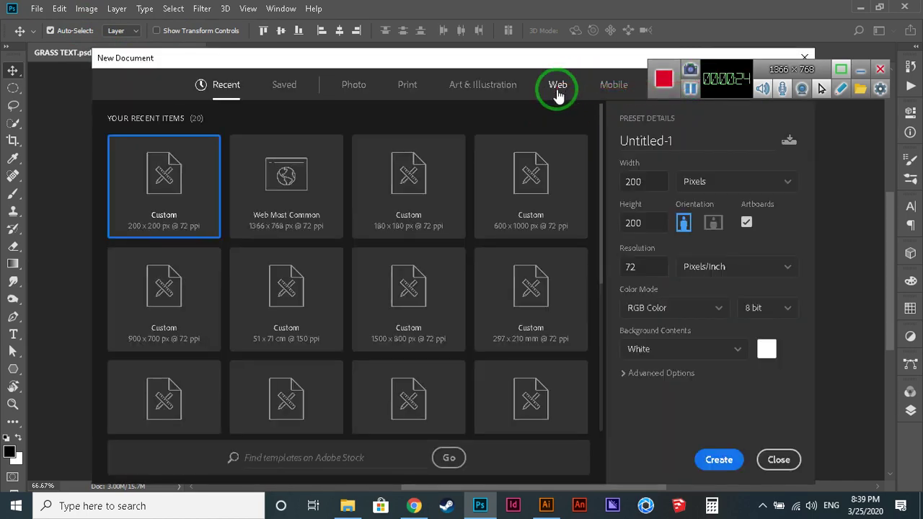
pyautogui.click(130, 228)
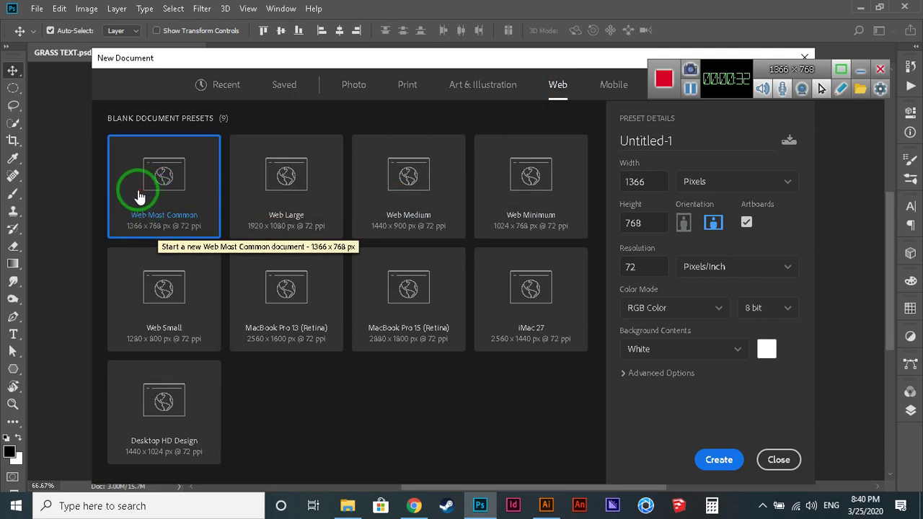
pyautogui.click(170, 218)
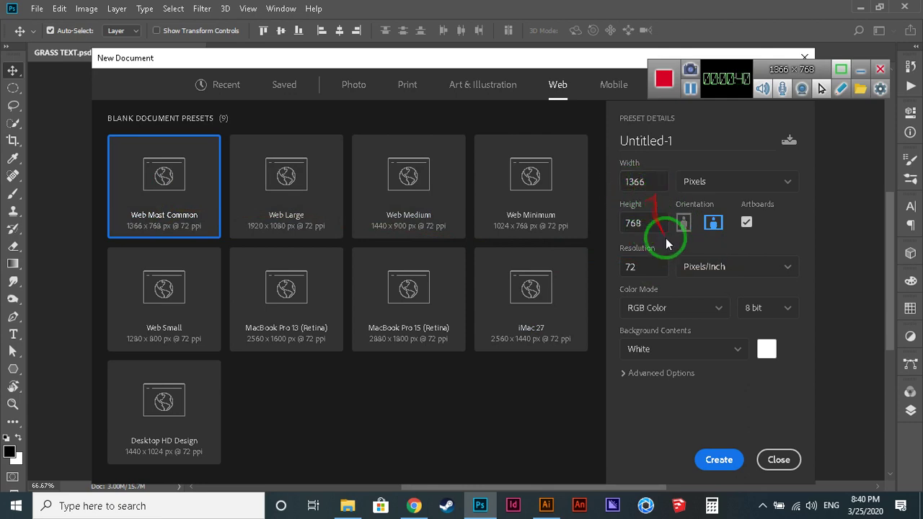
pyautogui.click(717, 227)
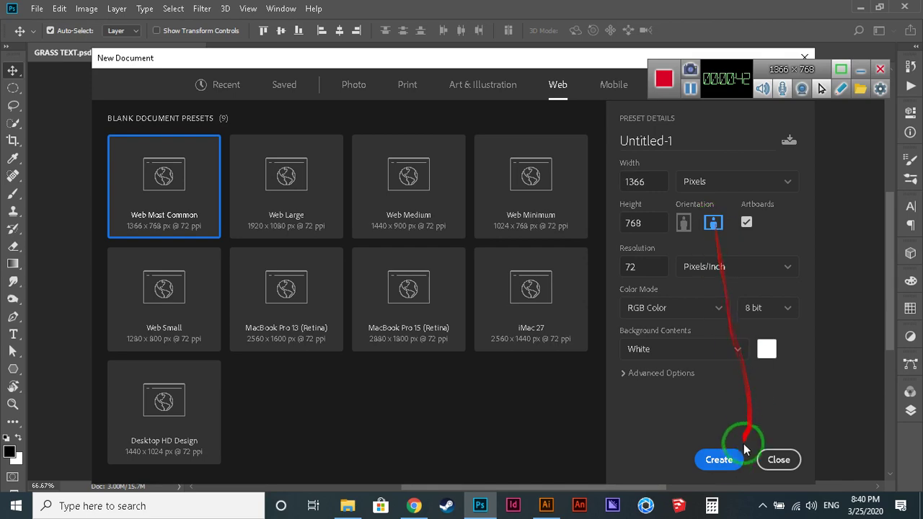
pyautogui.click(720, 459)
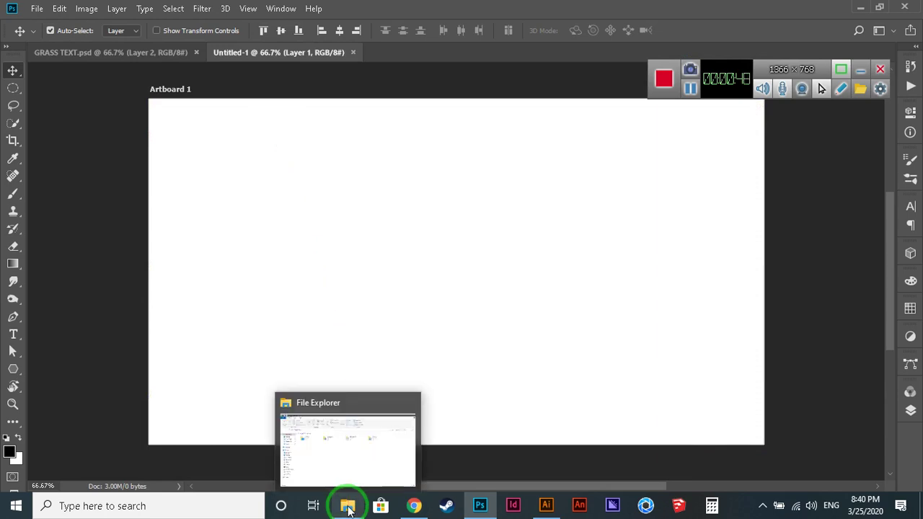
# Switch to File Explorer and go to the folder D:\JOB\FPT\PHOTOSHOP\BT BONUS\GRASS TEXT.
pyautogui.click(349, 509)
pyautogui.click(56, 392)
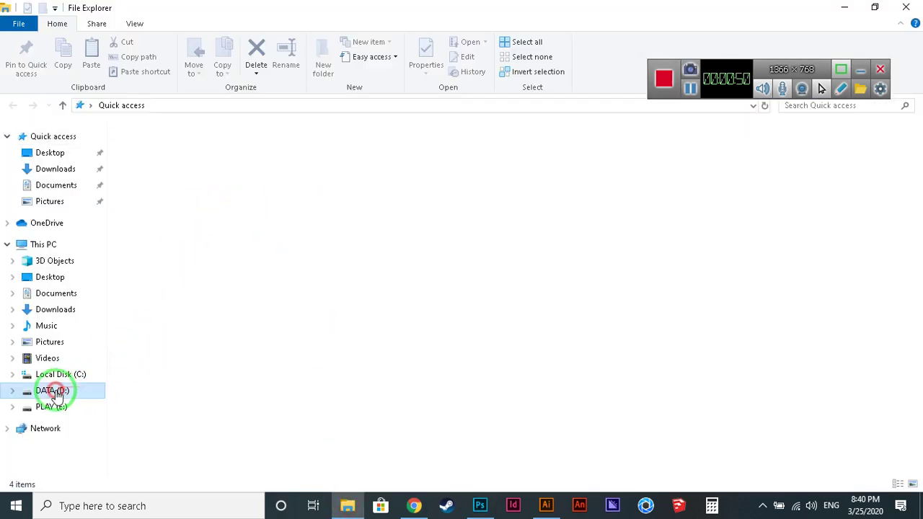
pyautogui.doubleClick(141, 272)
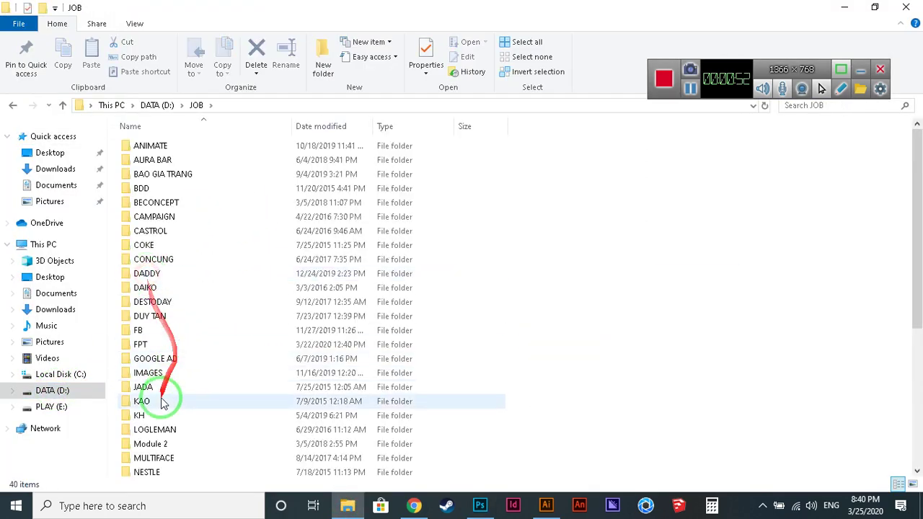
pyautogui.doubleClick(142, 345)
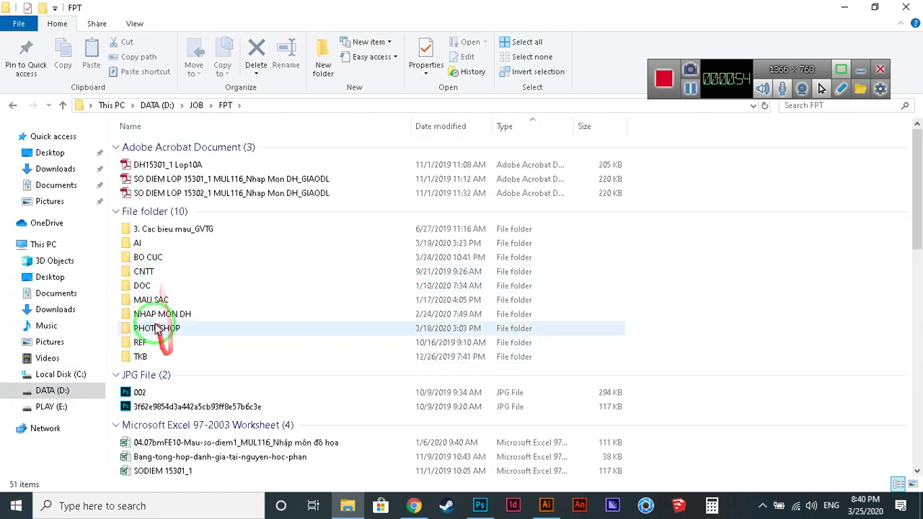
pyautogui.doubleClick(159, 328)
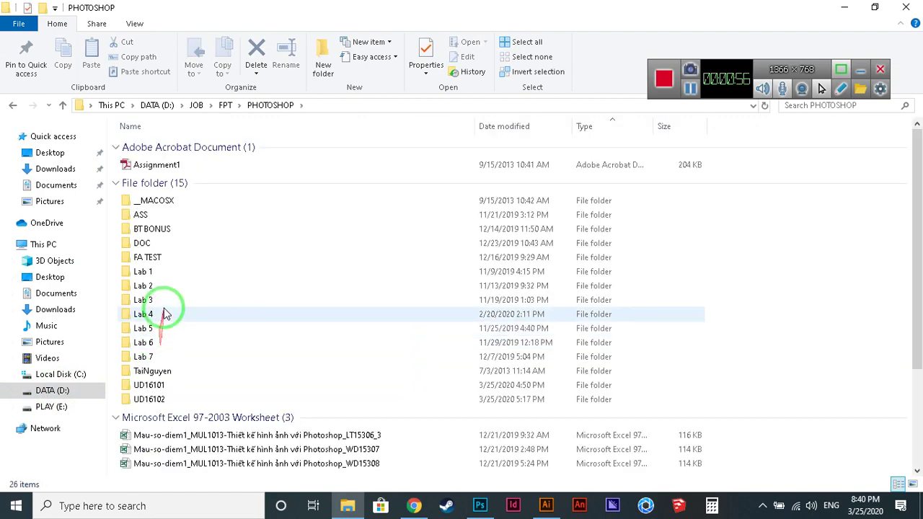
pyautogui.doubleClick(153, 229)
pyautogui.doubleClick(153, 189)
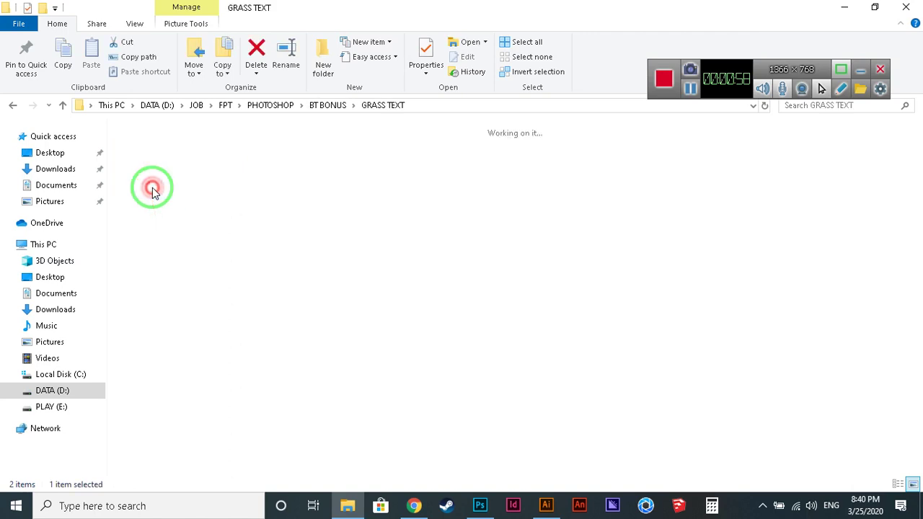
# Open the GRASS TEXTURE JPG image from the folder in Photoshop.
pyautogui.click(440, 269)
pyautogui.rightClick(442, 268)
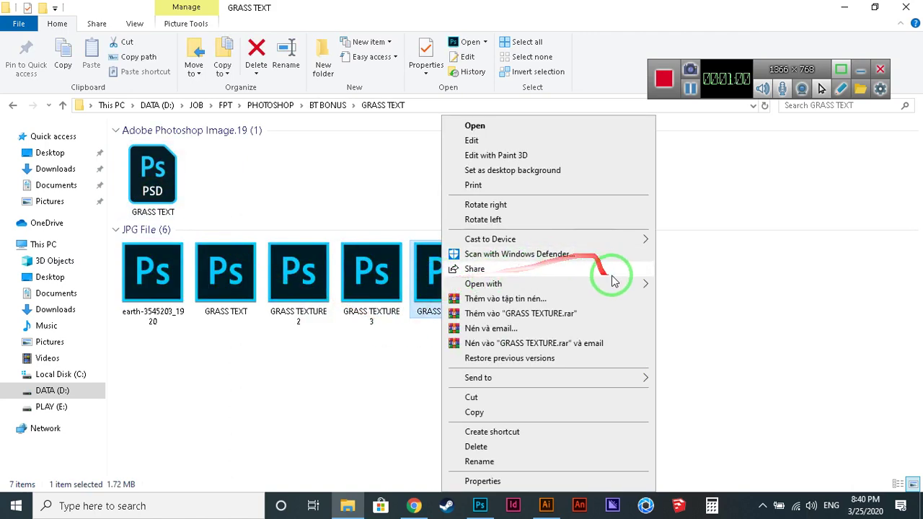
pyautogui.moveTo(635, 284)
pyautogui.click(706, 298)
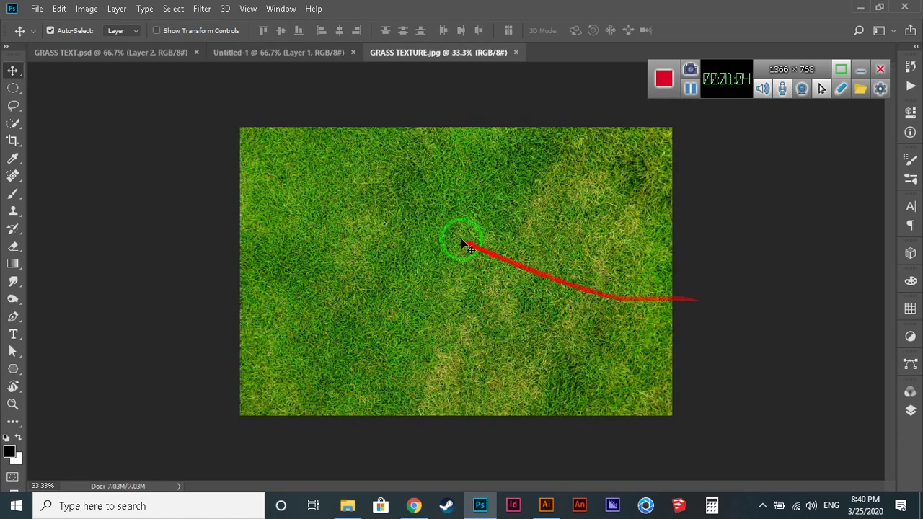
# Apply a Brightness/Contrast adjustment to the grass texture with brightness 30 and contrast 20.
pyautogui.click(86, 10)
pyautogui.moveTo(193, 46)
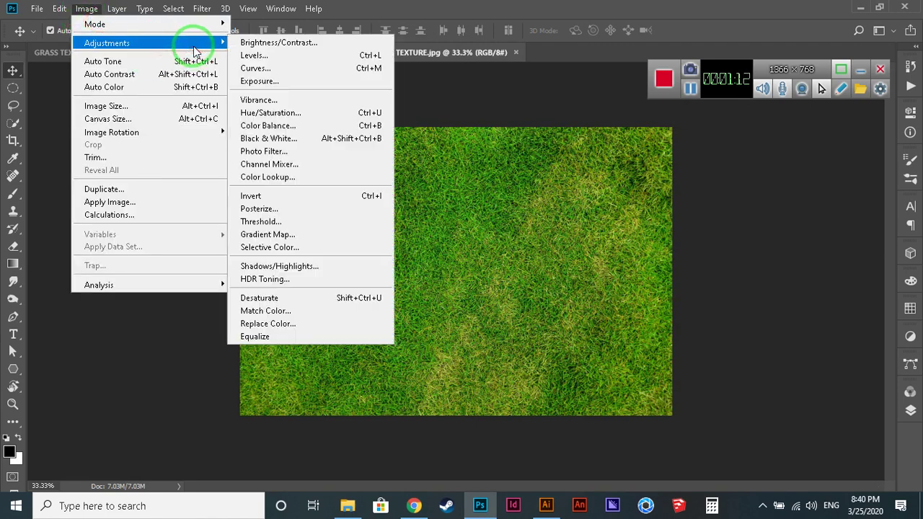
pyautogui.click(289, 44)
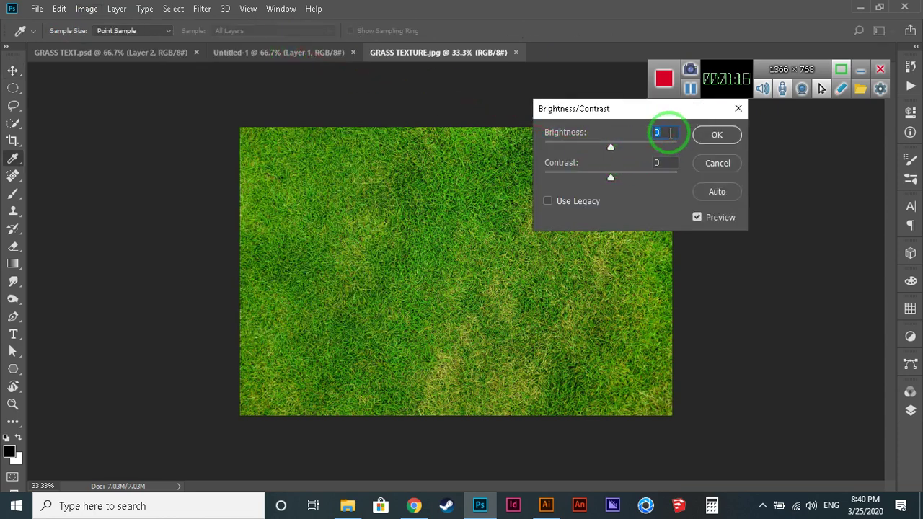
pyautogui.write('30')
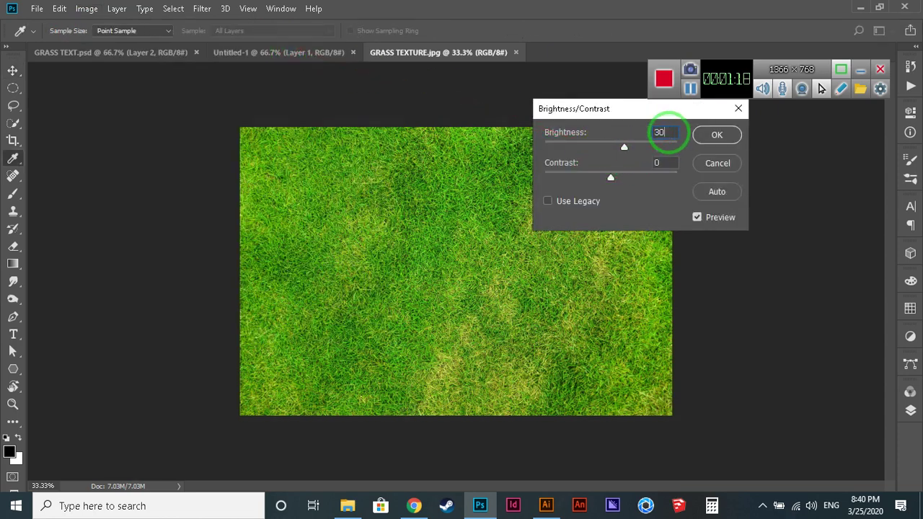
pyautogui.moveTo(664, 167); pyautogui.dragTo(628, 173)
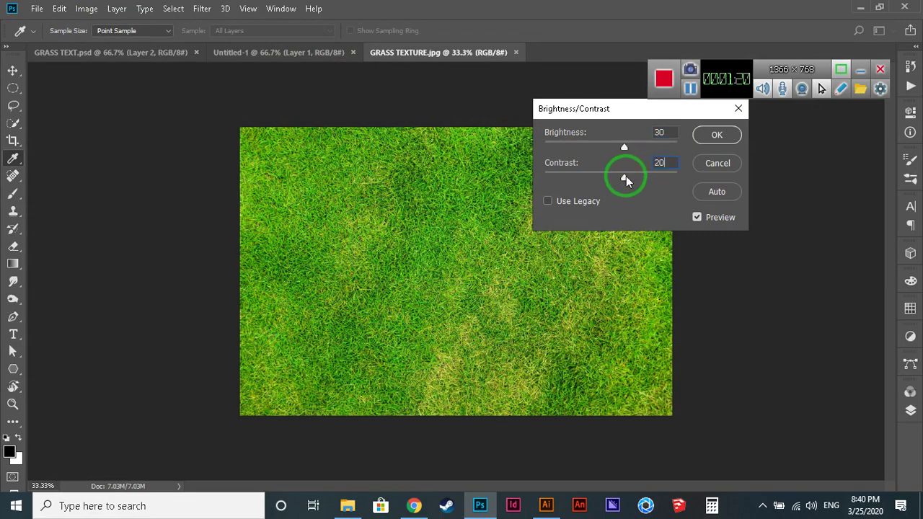
pyautogui.click(715, 139)
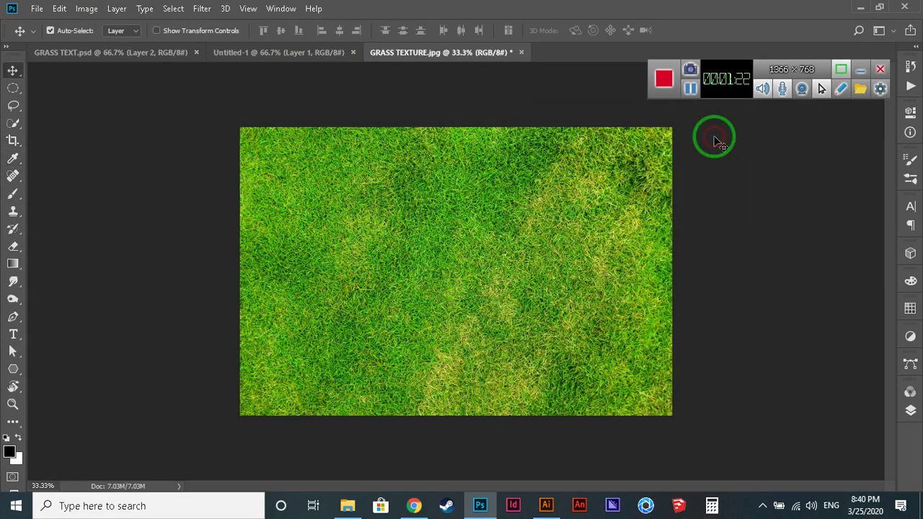
# Apply a Hue/Saturation adjustment to the grass texture with the master saturation set to 30.
pyautogui.hotkey('ctrl', '+')
pyautogui.click(87, 9)
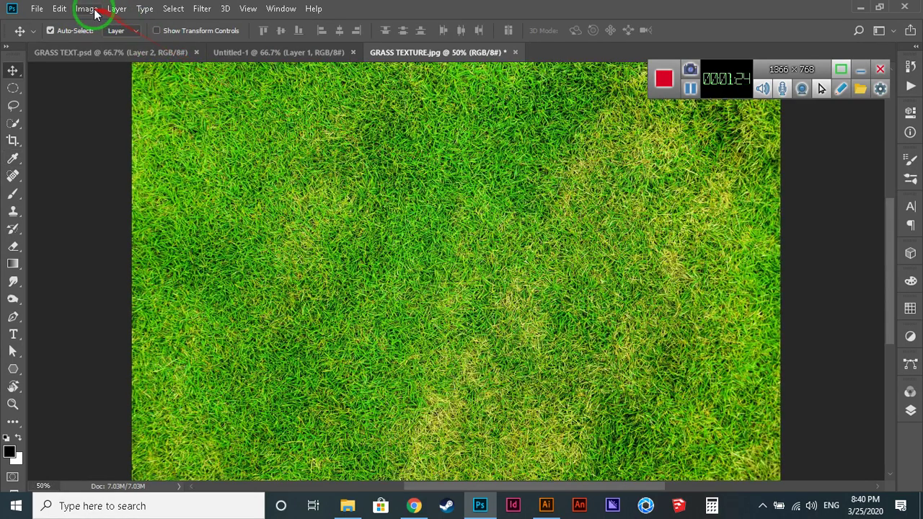
pyautogui.moveTo(165, 42)
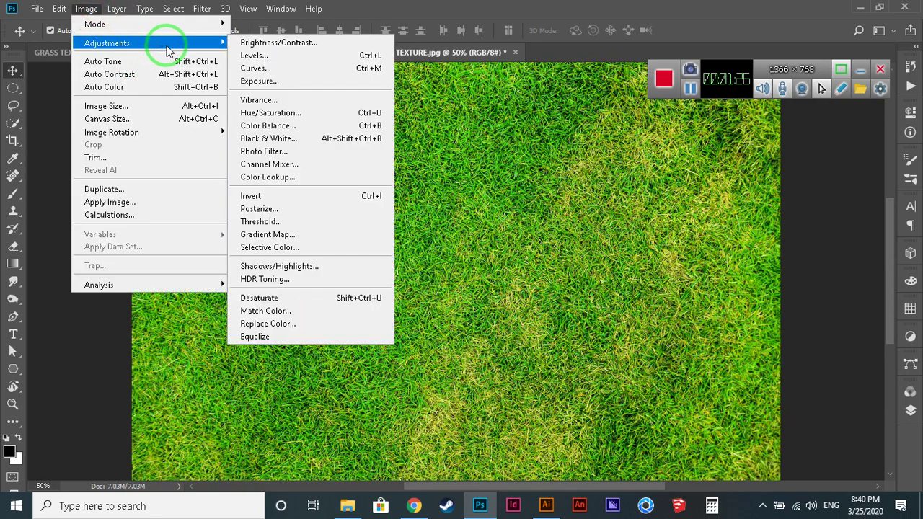
pyautogui.click(288, 119)
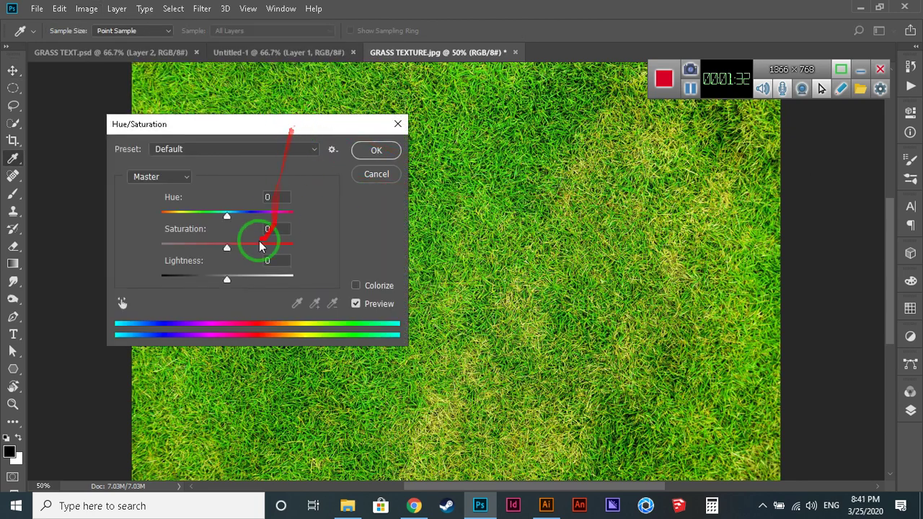
pyautogui.click(284, 229)
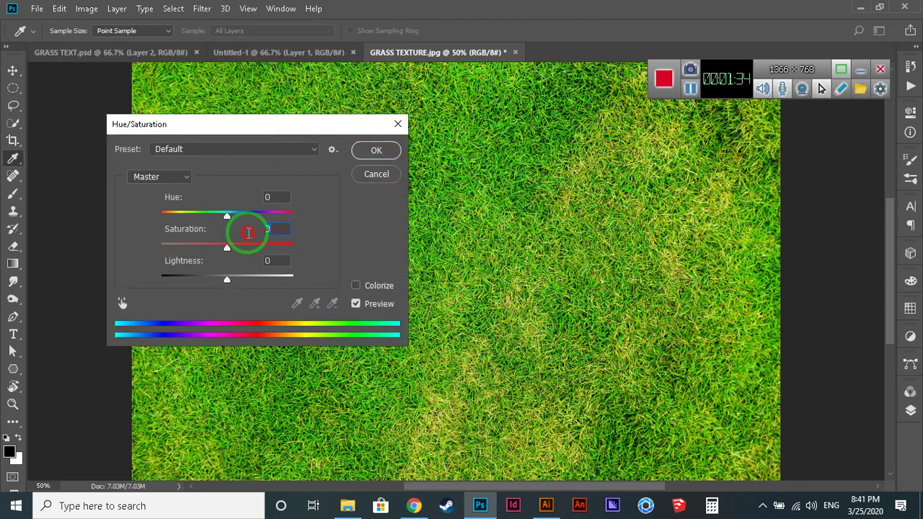
pyautogui.write('30')
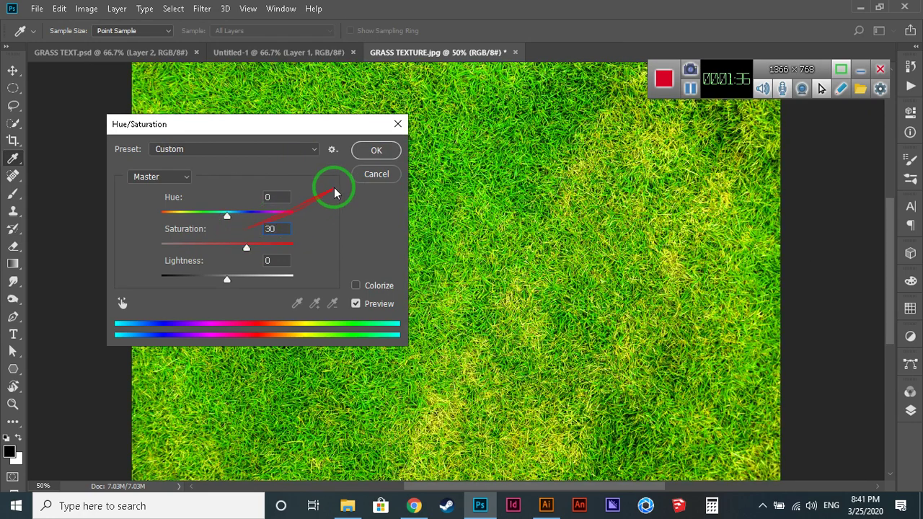
pyautogui.click(363, 152)
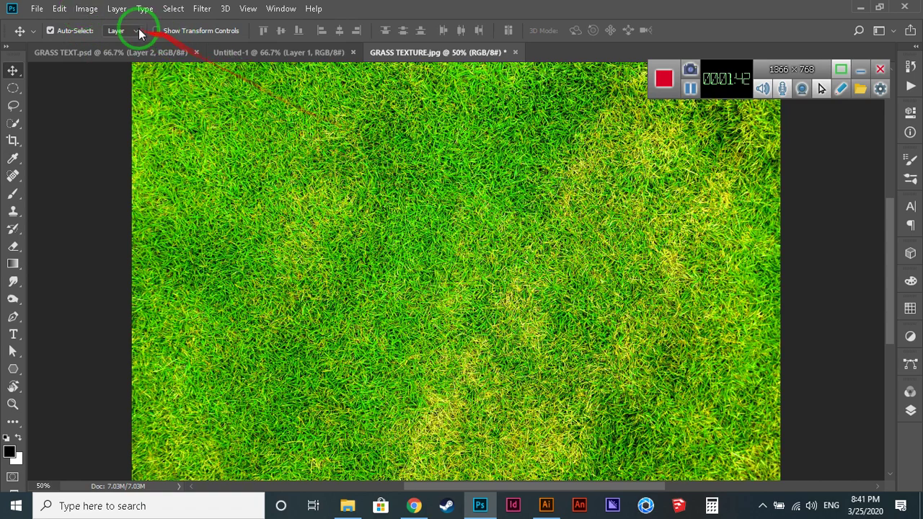
# Apply a Color Balance adjustment to the grass texture's midtones, with the Magenta–Green level set to 50.
pyautogui.click(84, 10)
pyautogui.moveTo(163, 43)
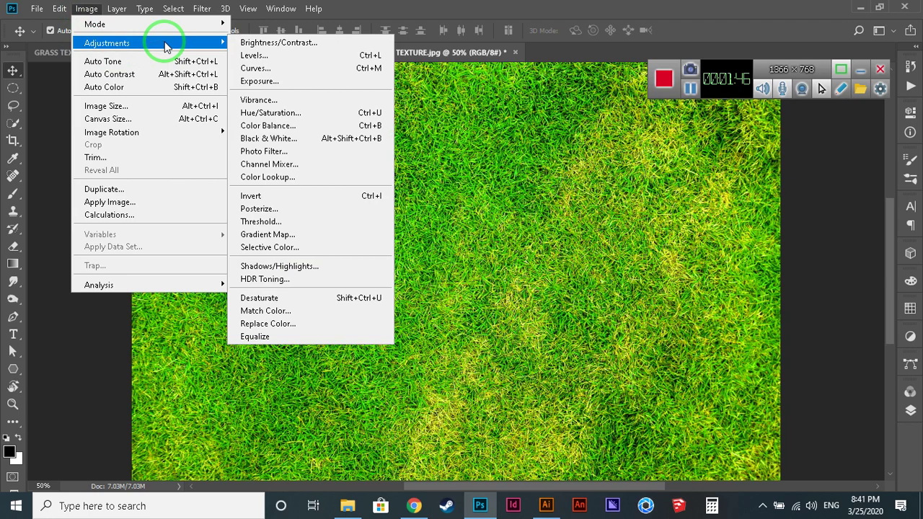
pyautogui.click(310, 125)
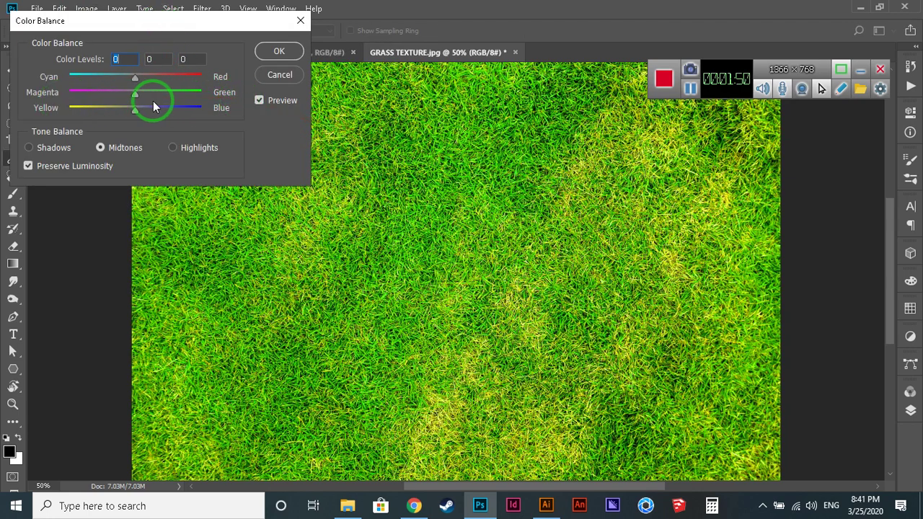
pyautogui.moveTo(135, 94); pyautogui.dragTo(171, 94)
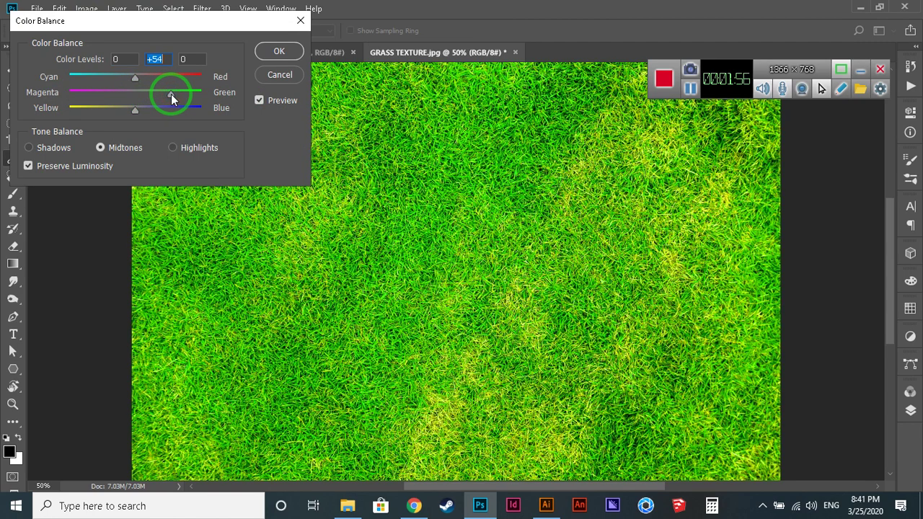
pyautogui.write('50')
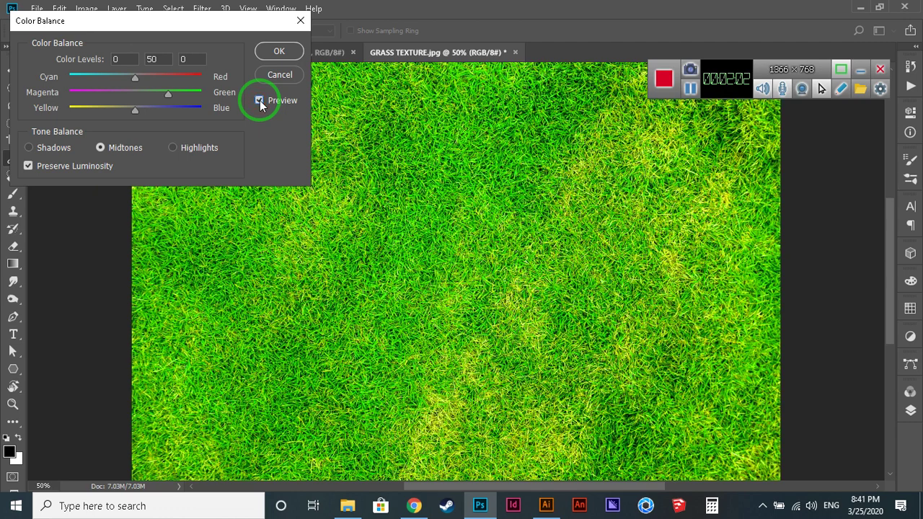
pyautogui.click(264, 52)
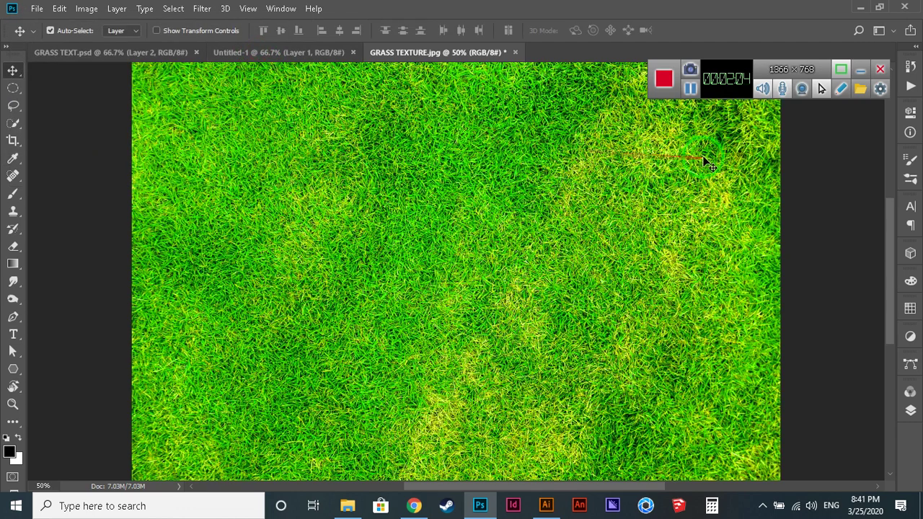
# Copy the adjusted grass Background layer into the Untitled-1 artboard and close GRASS TEXTURE.jpg without saving.
pyautogui.press('F7')
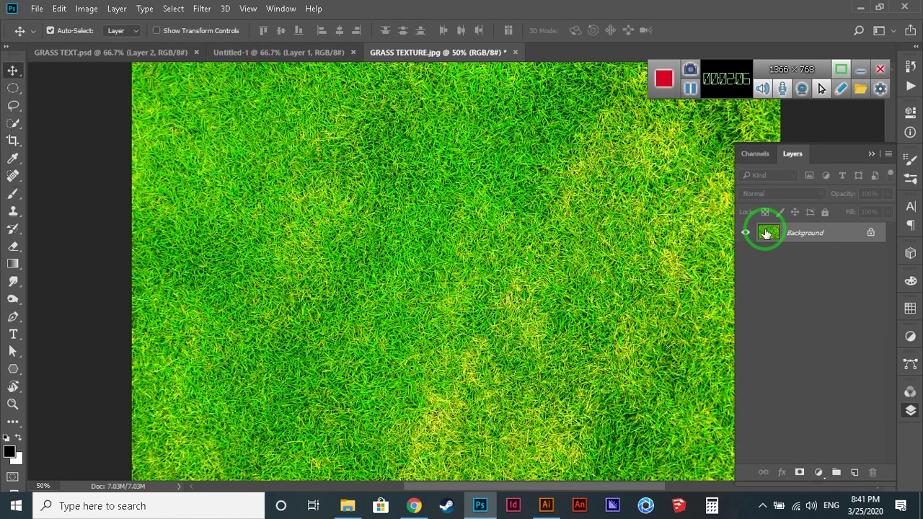
pyautogui.moveTo(766, 232); pyautogui.dragTo(447, 205)
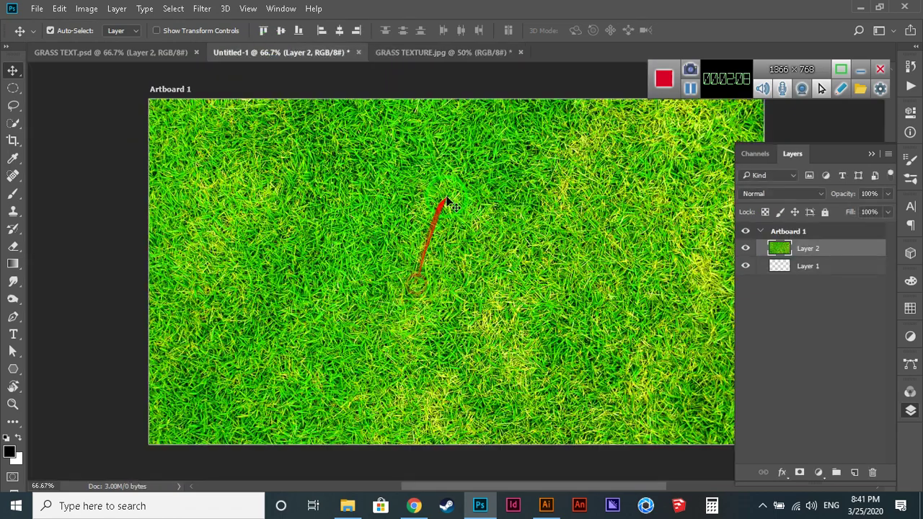
pyautogui.click(458, 55)
pyautogui.click(520, 52)
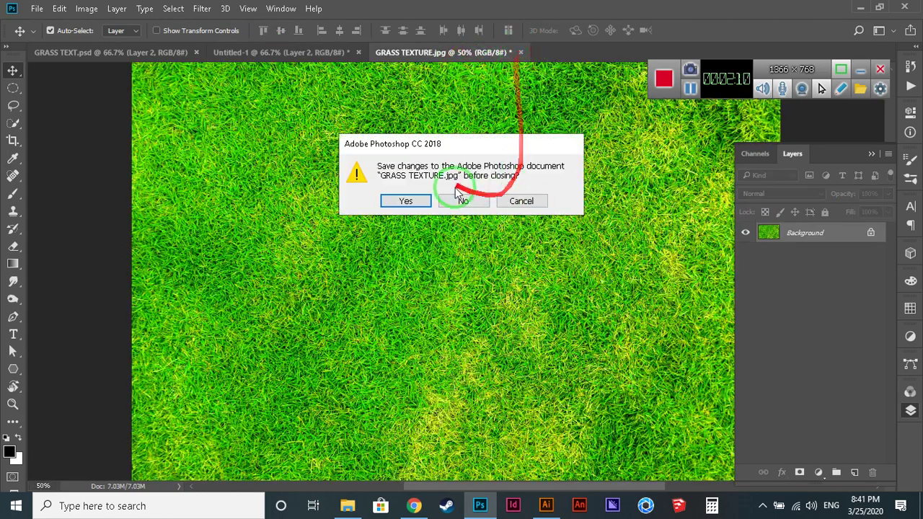
pyautogui.click(461, 201)
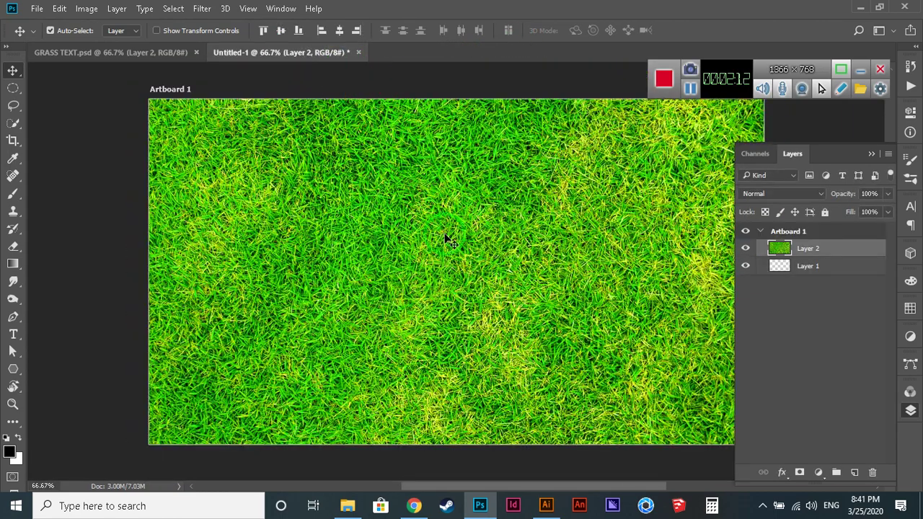
# Center the grass texture layer on the artboard and scale it down proportionally to about 73%.
pyautogui.hotkey('ctrl', '-')
pyautogui.hotkey('ctrl', '-')
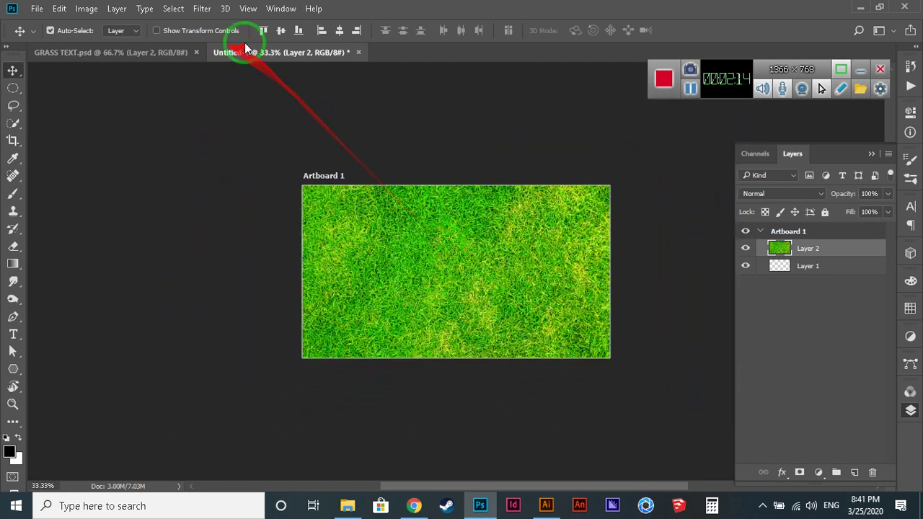
pyautogui.click(280, 30)
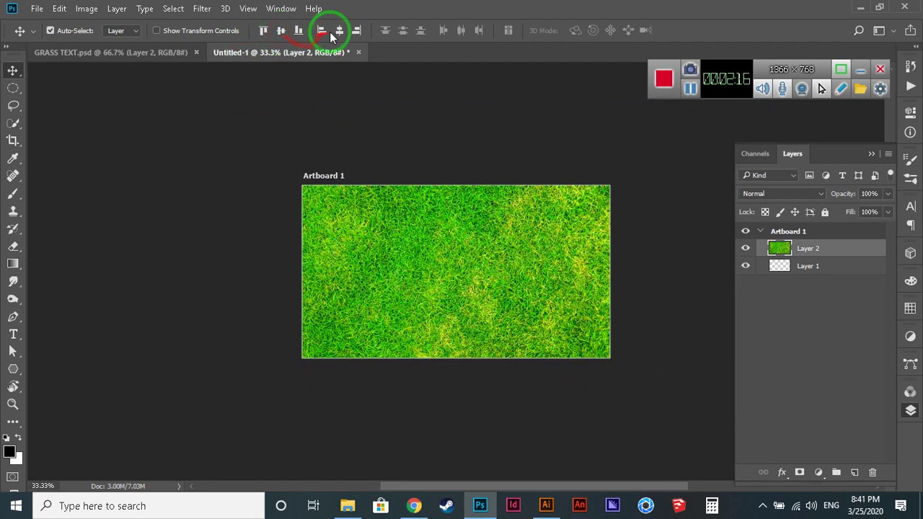
pyautogui.click(339, 31)
pyautogui.hotkey('ctrl', 't')
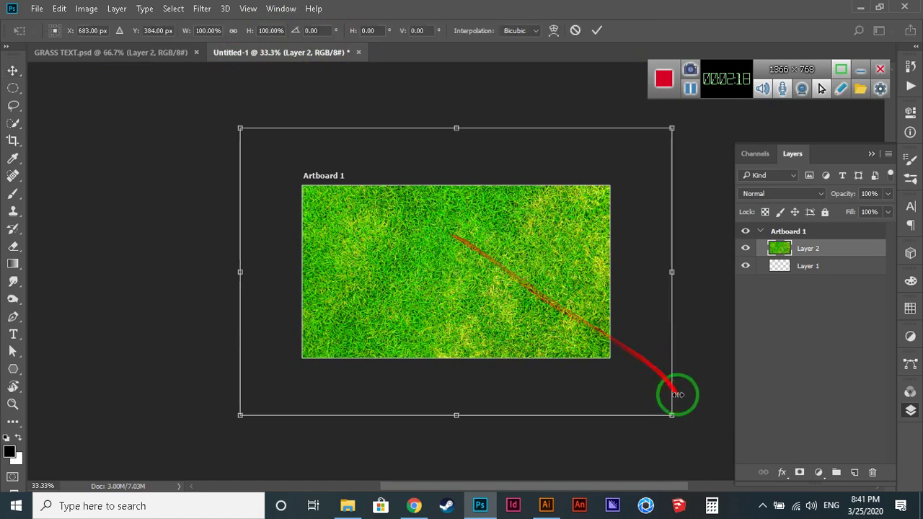
pyautogui.moveTo(671, 416); pyautogui.dragTo(611, 376)
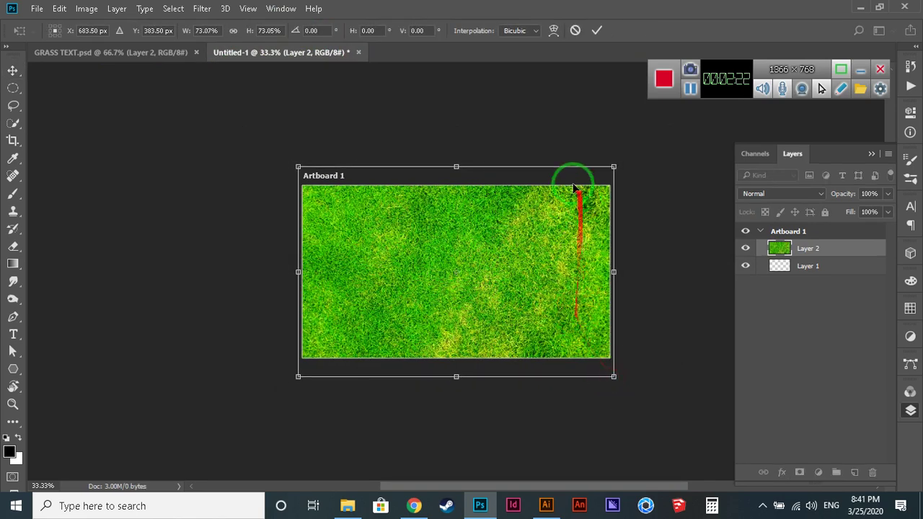
pyautogui.click(596, 32)
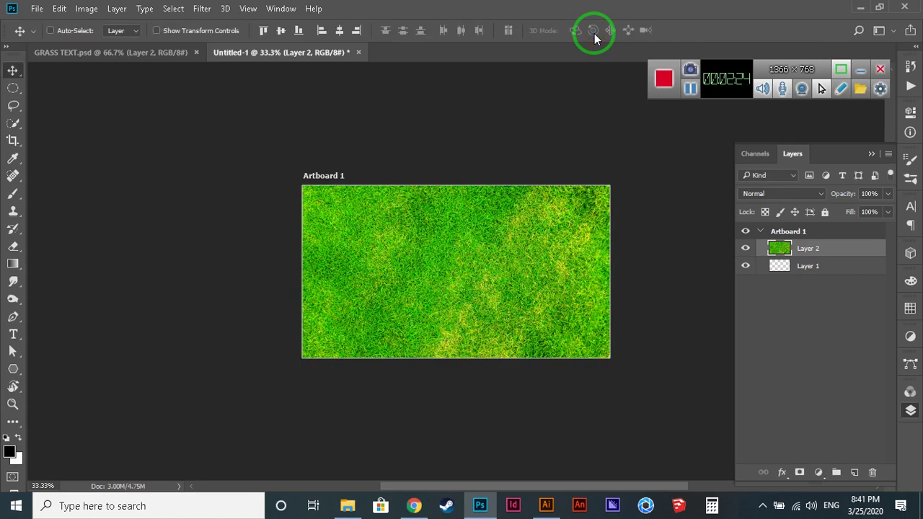
# Add the text "Grass" over the grass texture in white Montserrat ExtraBold at 48 pt.
pyautogui.hotkey('ctrl', '0')
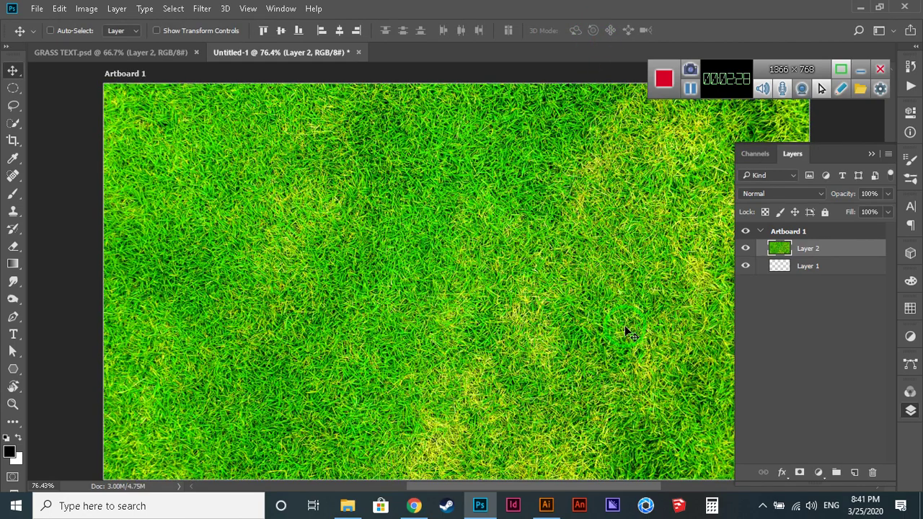
pyautogui.hotkey('ctrl', '-')
pyautogui.moveTo(537, 291); pyautogui.dragTo(439, 279)
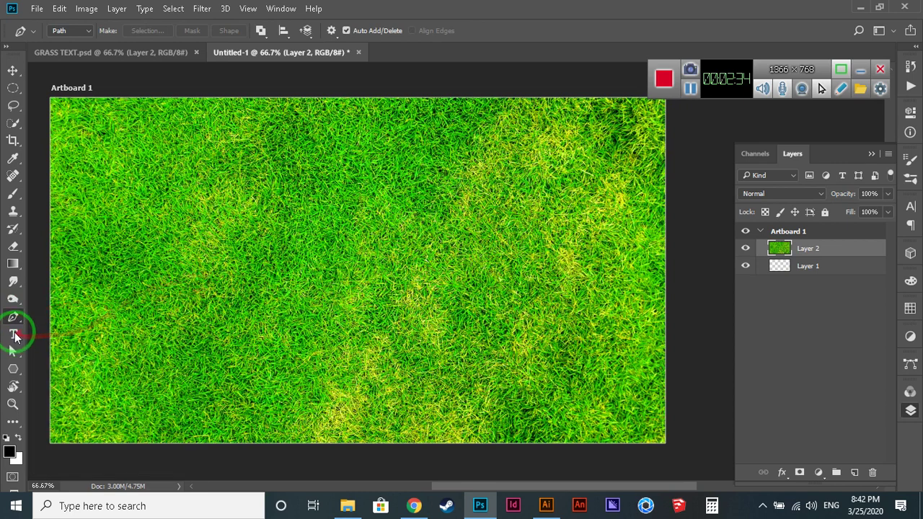
pyautogui.click(13, 334)
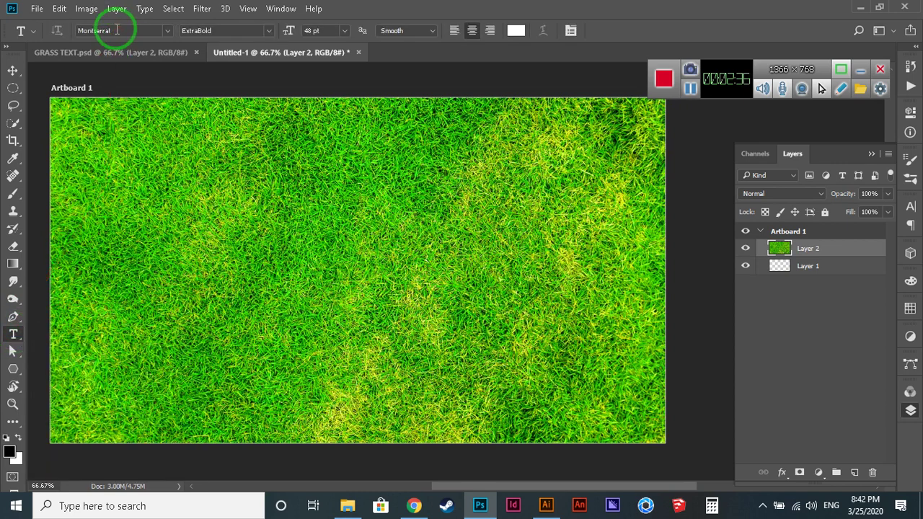
pyautogui.click(74, 31)
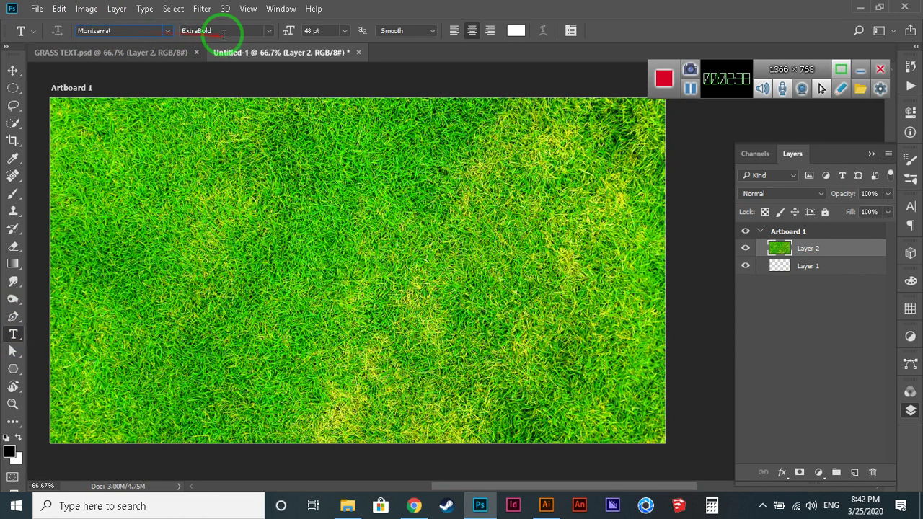
pyautogui.click(208, 31)
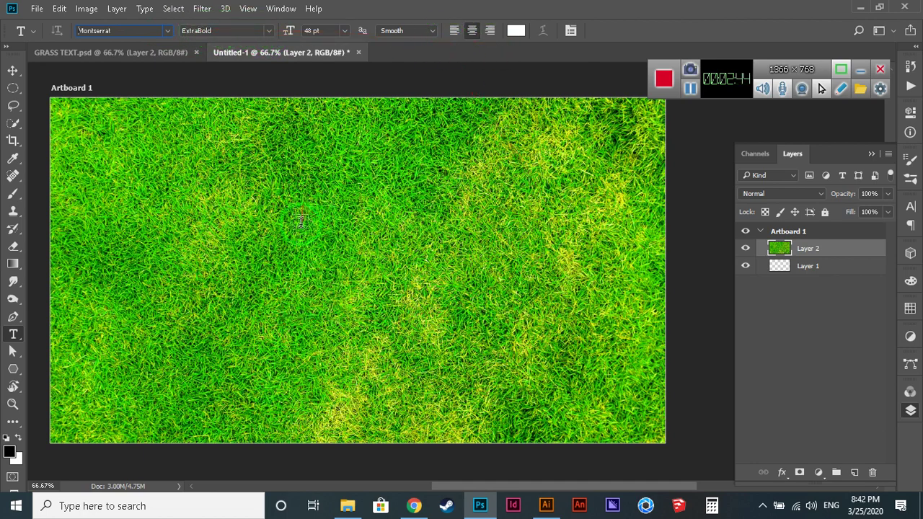
pyautogui.click(390, 237)
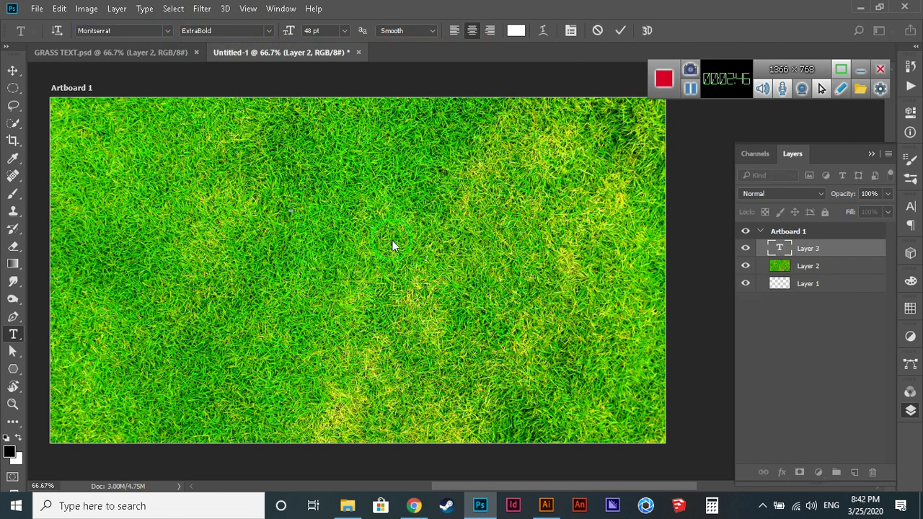
pyautogui.write('Grass')
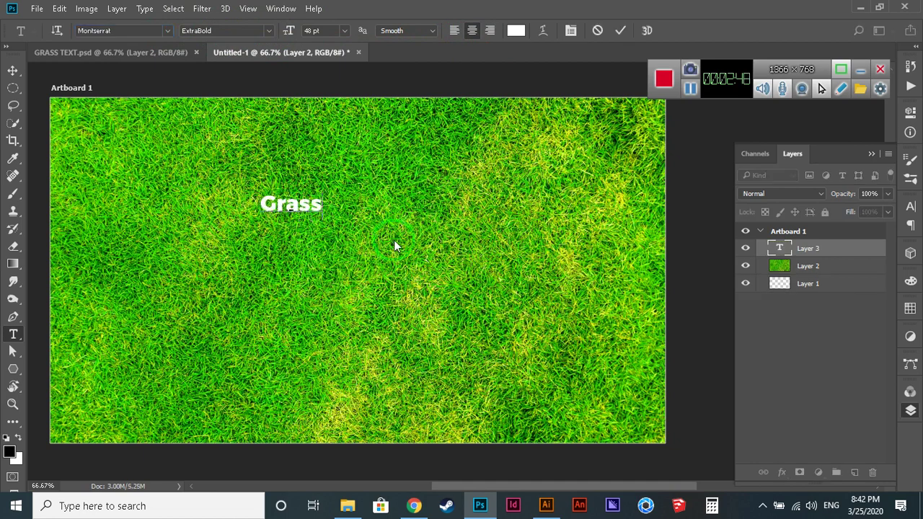
pyautogui.click(620, 30)
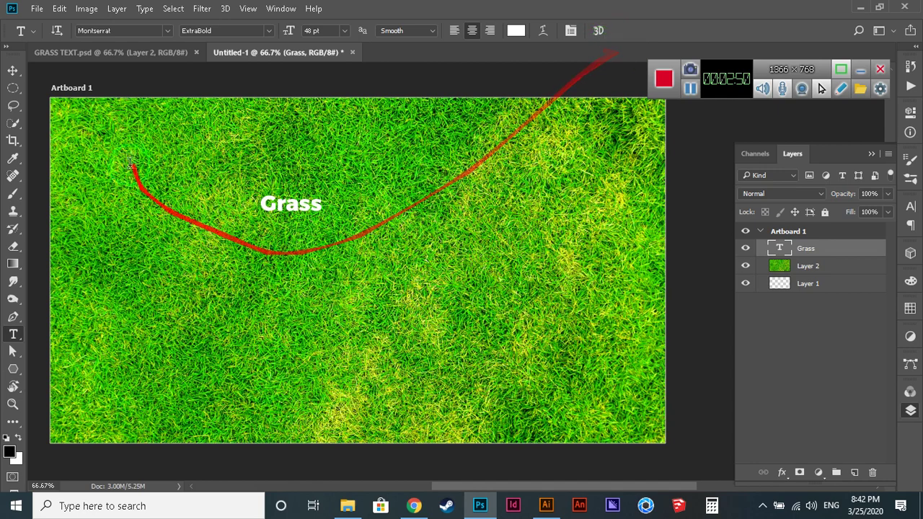
# Scale the Grass text up proportionally to about 477%.
pyautogui.click(13, 70)
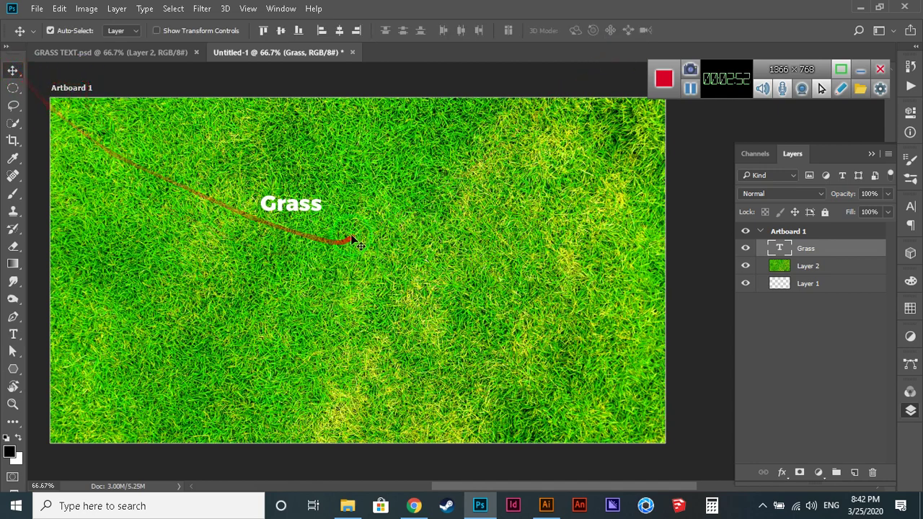
pyautogui.hotkey('ctrl', 't')
pyautogui.moveTo(322, 219); pyautogui.dragTo(555, 368)
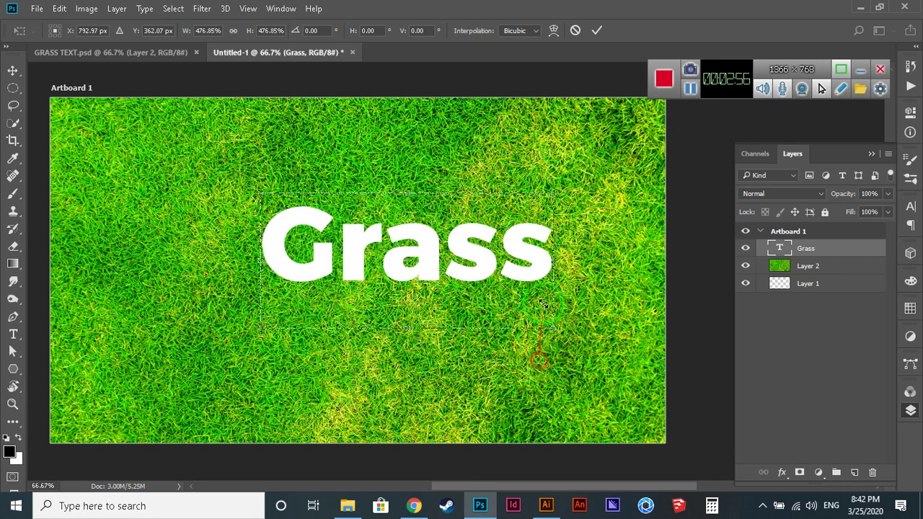
pyautogui.click(598, 31)
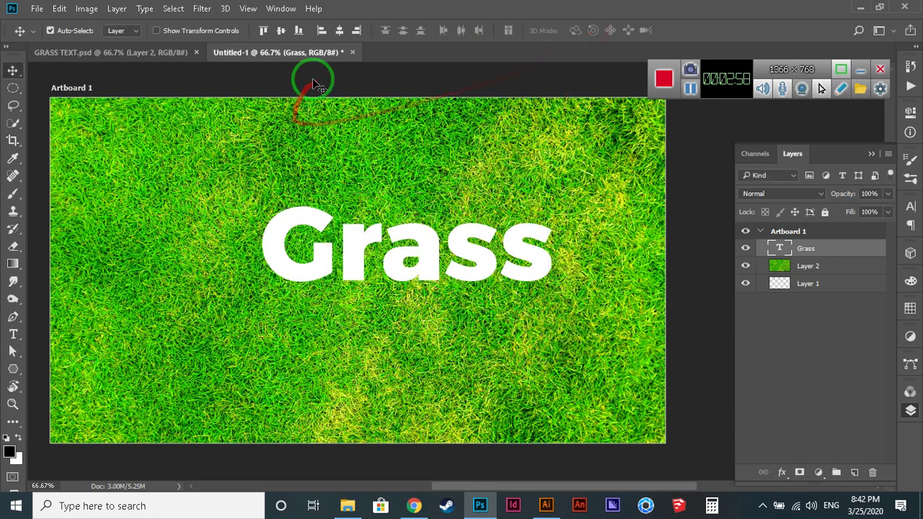
# Center the Grass text horizontally on the artboard and place it in the artboard's upper half.
pyautogui.click(280, 31)
pyautogui.click(339, 30)
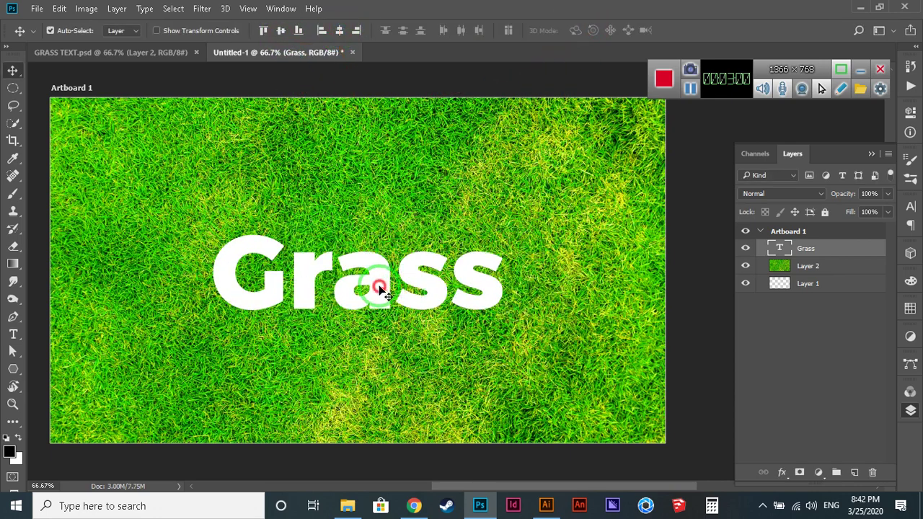
pyautogui.moveTo(380, 287); pyautogui.dragTo(380, 209)
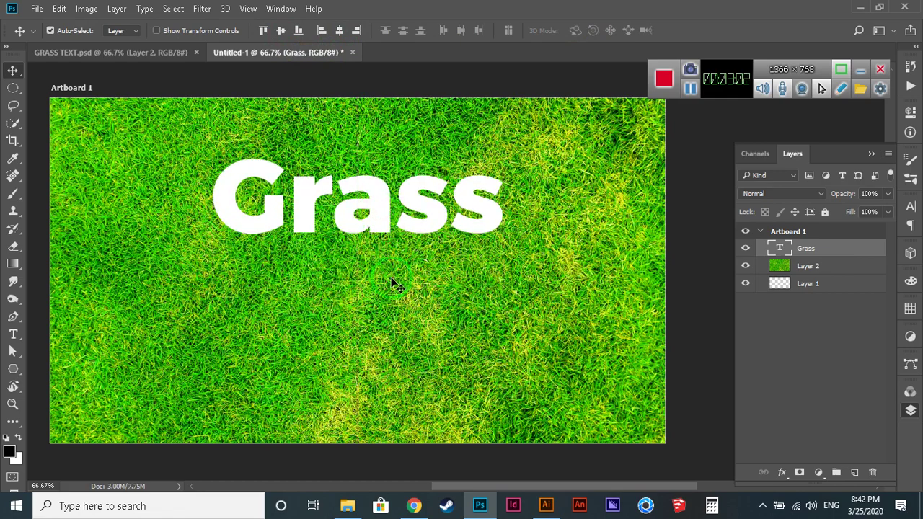
# Duplicate the Grass text directly below the original and change the copy's wording to "Beach".
pyautogui.hotkey('ctrl', '+')
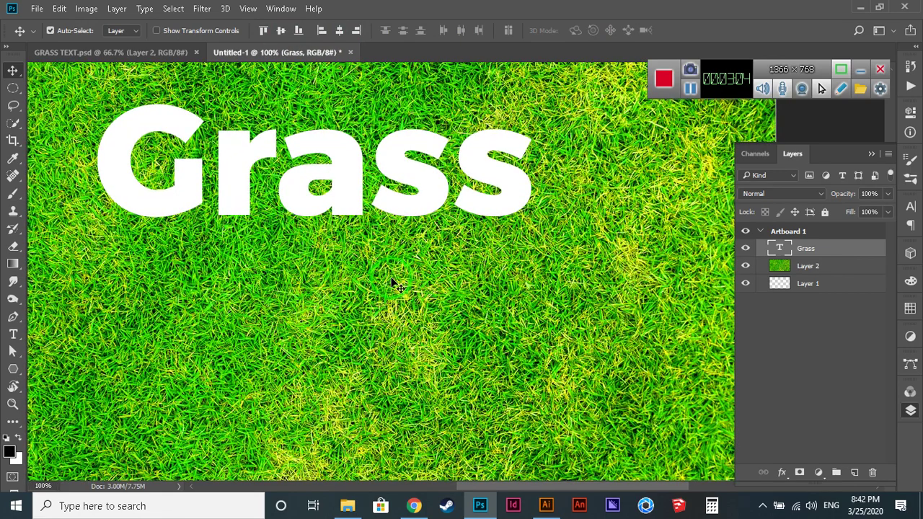
pyautogui.hotkey('ctrl', '-')
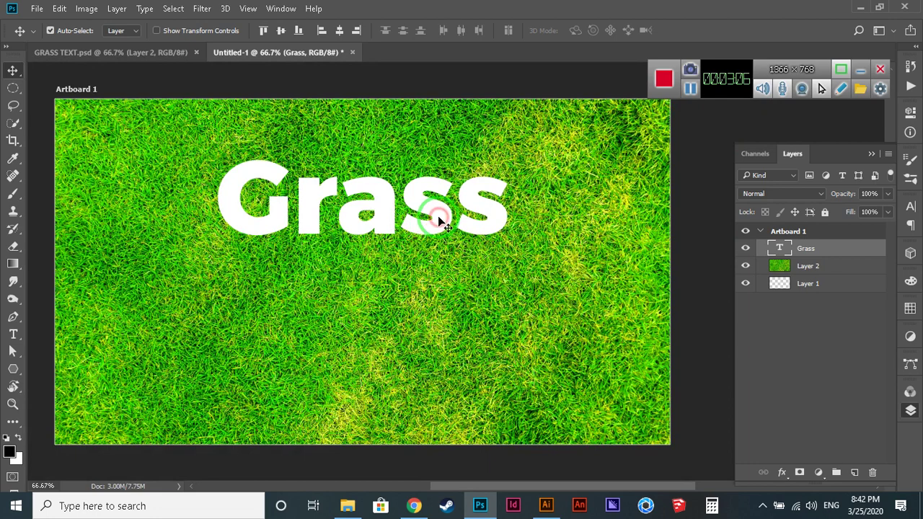
pyautogui.moveTo(438, 215); pyautogui.dragTo(443, 302)
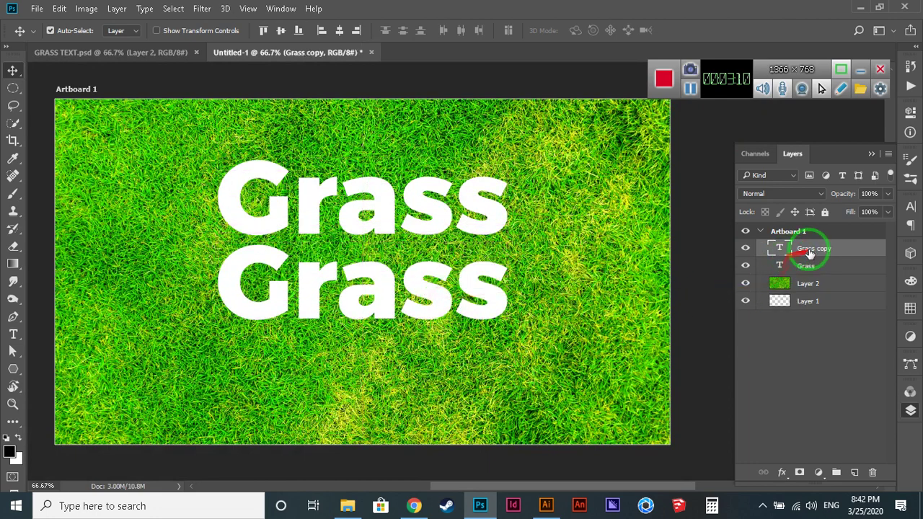
pyautogui.doubleClick(780, 250)
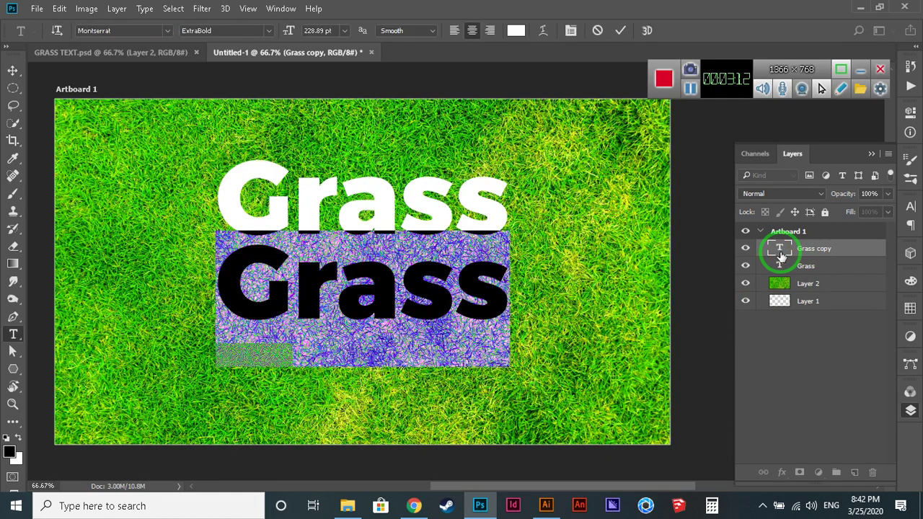
pyautogui.write('Beach')
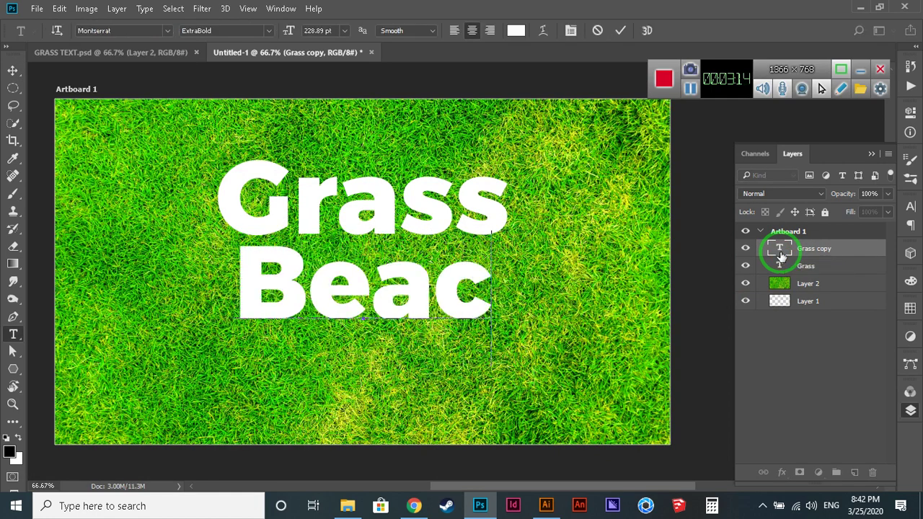
pyautogui.click(620, 31)
# Scale the Beach text proportionally to about 91% so its edges line up with the Grass text above.
pyautogui.press('v')
pyautogui.click(13, 70)
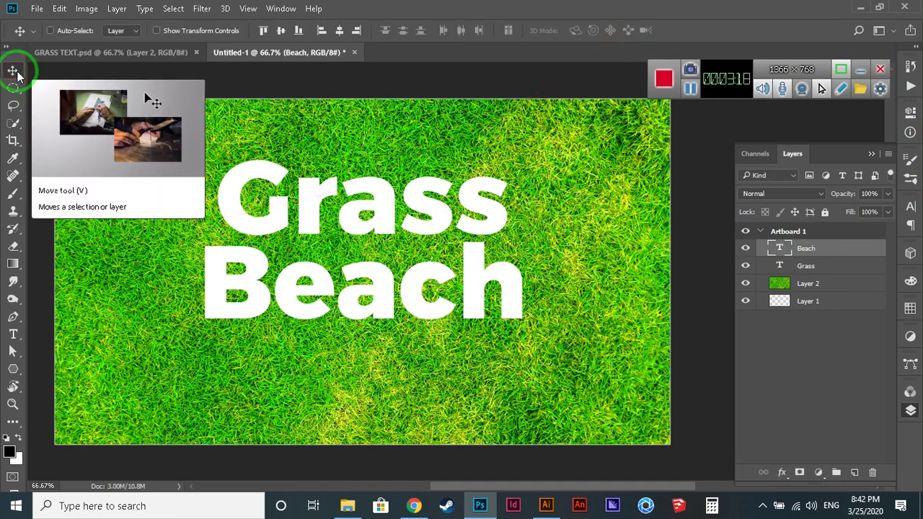
pyautogui.hotkey('ctrl', 't')
pyautogui.moveTo(199, 366); pyautogui.dragTo(212, 357)
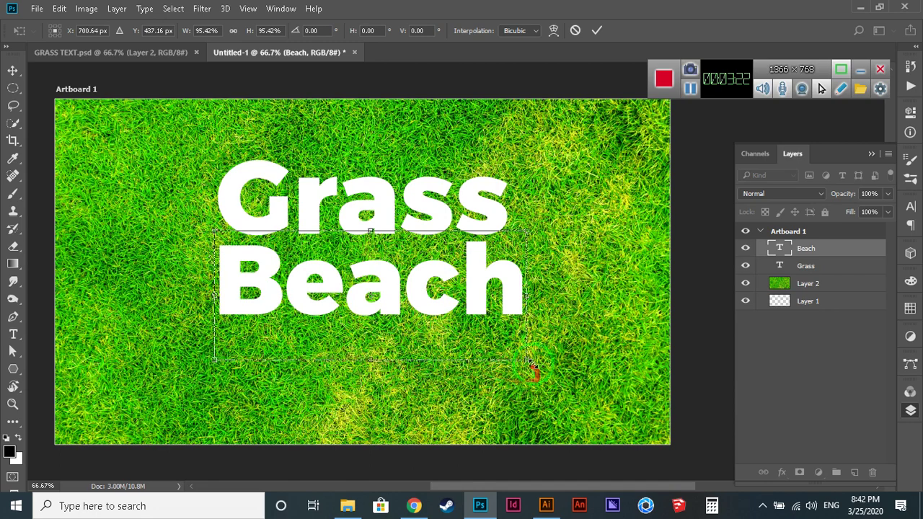
pyautogui.moveTo(530, 363); pyautogui.dragTo(519, 353)
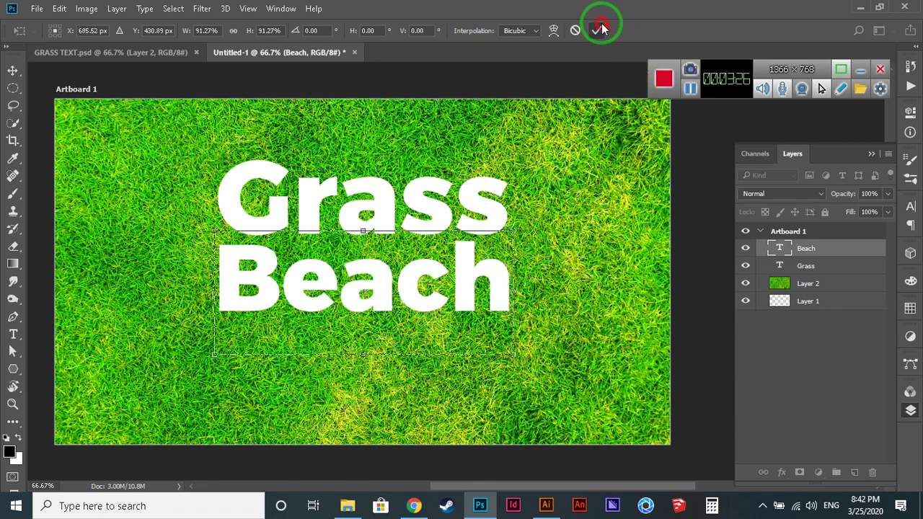
pyautogui.click(597, 30)
# Convert the Beach and Grass text layers together into one smart object.
pyautogui.moveTo(802, 265); pyautogui.dragTo(656, 329)
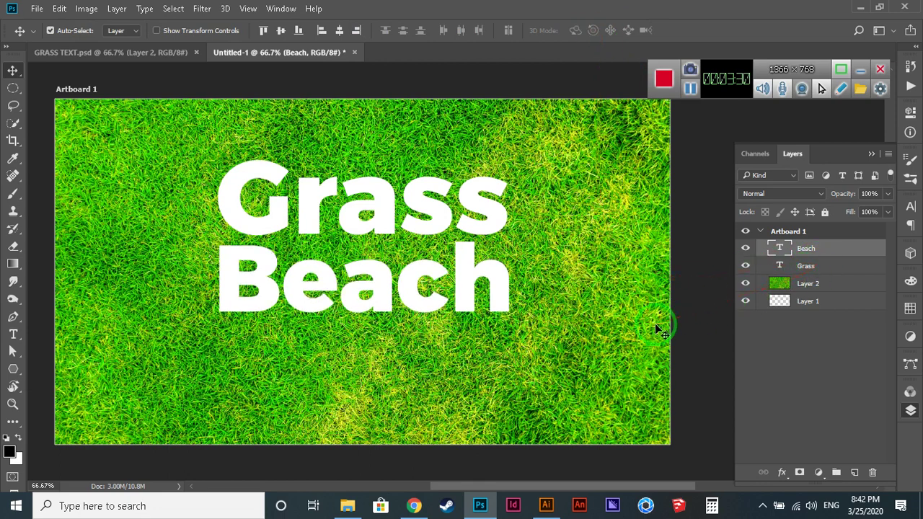
pyautogui.keyDown('shift'); pyautogui.click(820, 267); pyautogui.keyUp('shift')
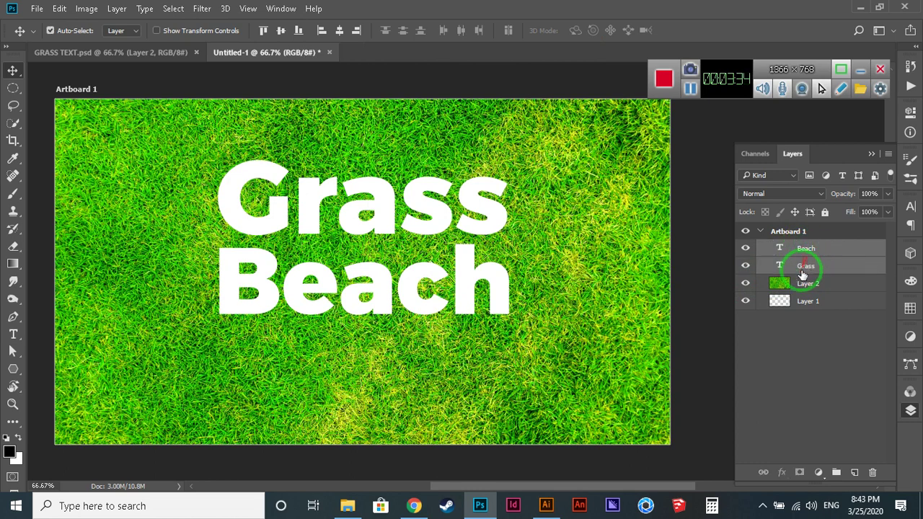
pyautogui.rightClick(825, 267)
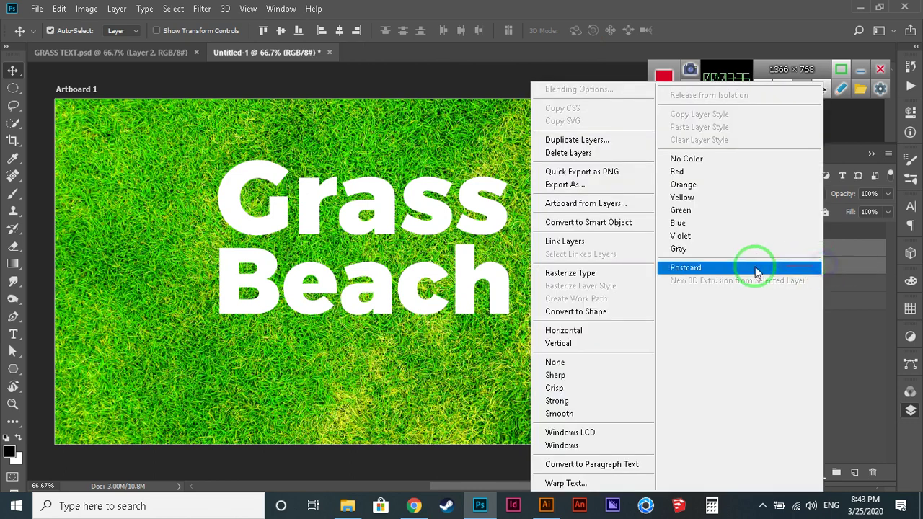
pyautogui.click(613, 223)
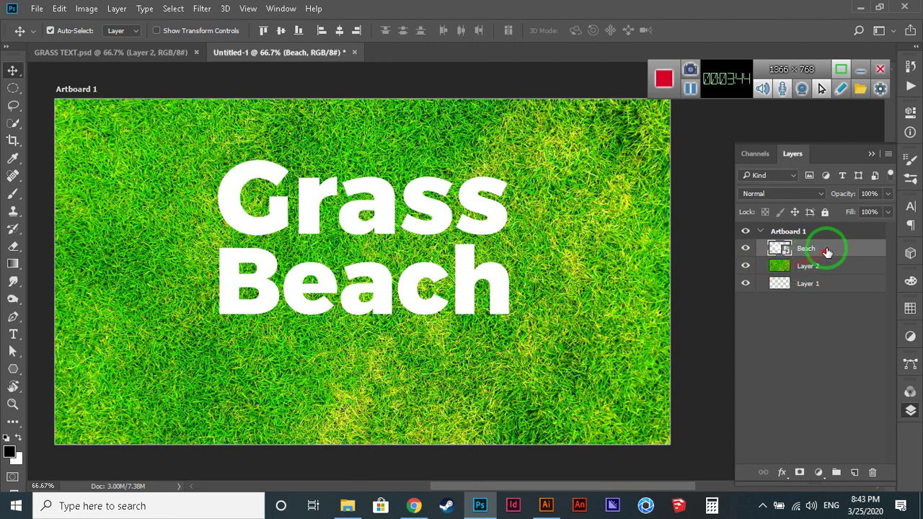
# Place the Beach smart object beneath Layer 2 and mask the grass texture with the selection of its lettering.
pyautogui.moveTo(828, 252); pyautogui.dragTo(830, 279)
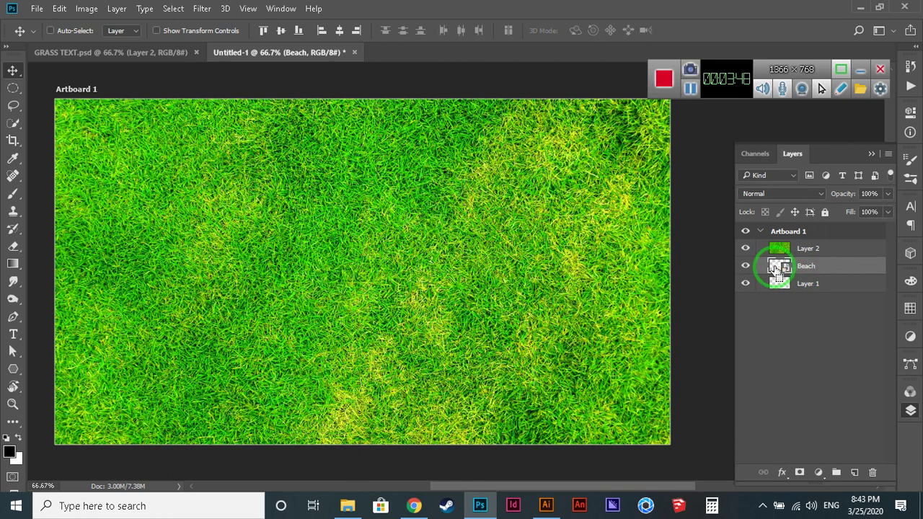
pyautogui.keyDown('ctrl'); pyautogui.click(775, 269); pyautogui.keyUp('ctrl')
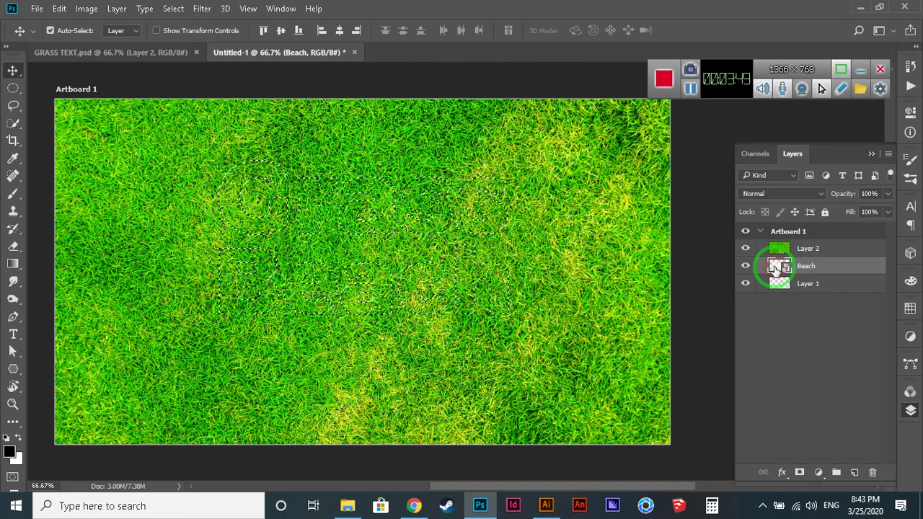
pyautogui.click(818, 248)
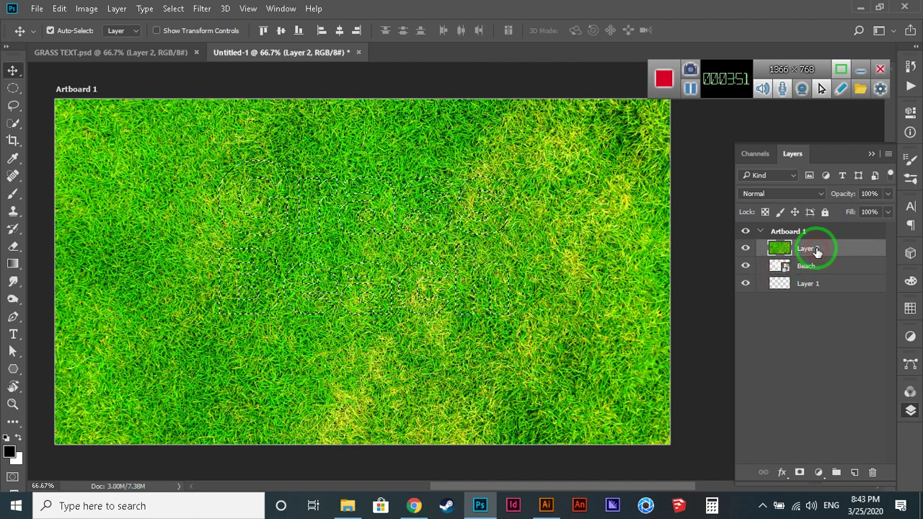
pyautogui.click(799, 473)
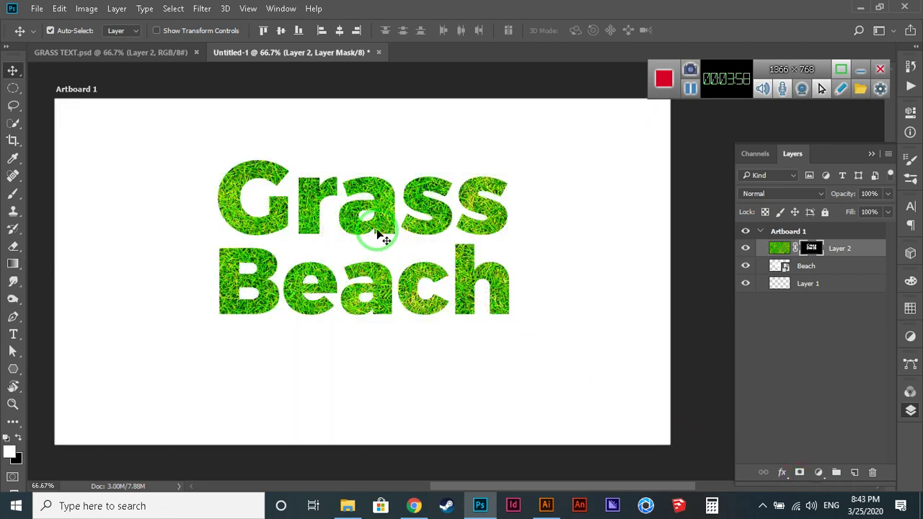
# Create a new 200 x 200 px document at 72 ppi with a white background.
pyautogui.rightClick(406, 53)
pyautogui.click(444, 111)
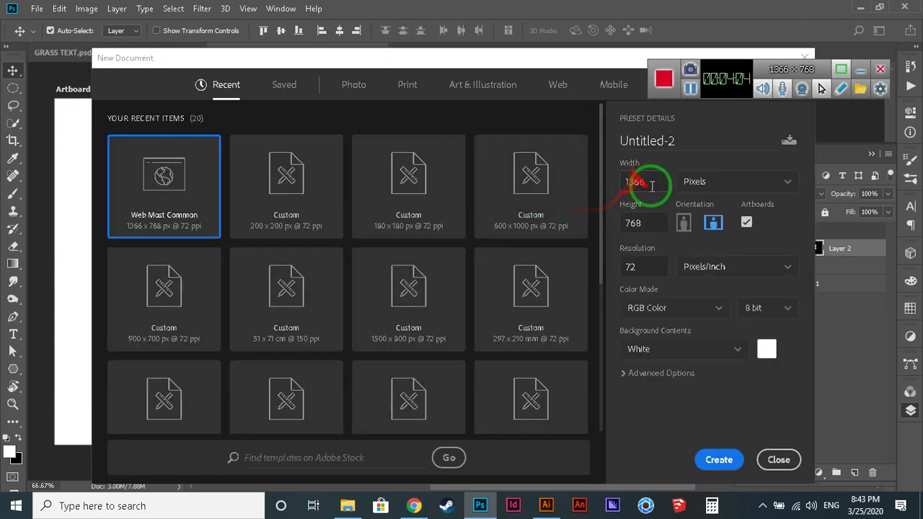
pyautogui.moveTo(652, 186); pyautogui.dragTo(584, 198)
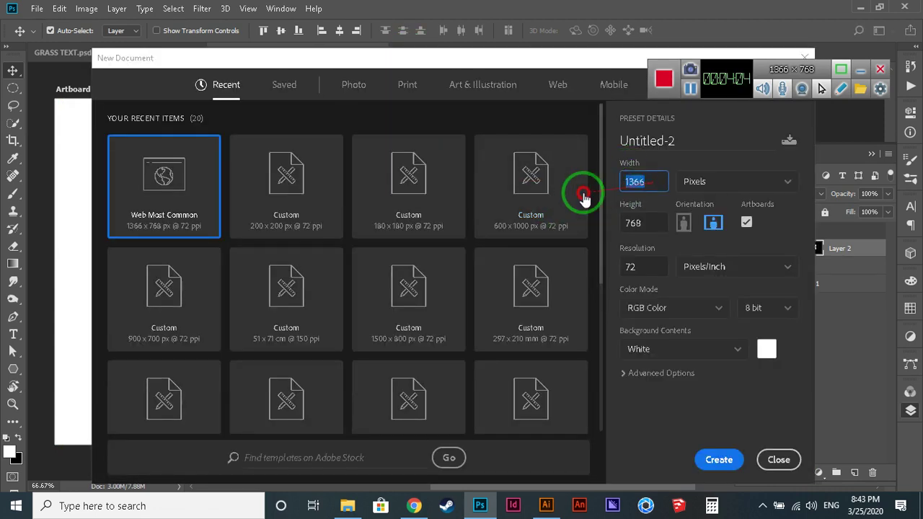
pyautogui.write('200')
pyautogui.moveTo(667, 224); pyautogui.dragTo(532, 245)
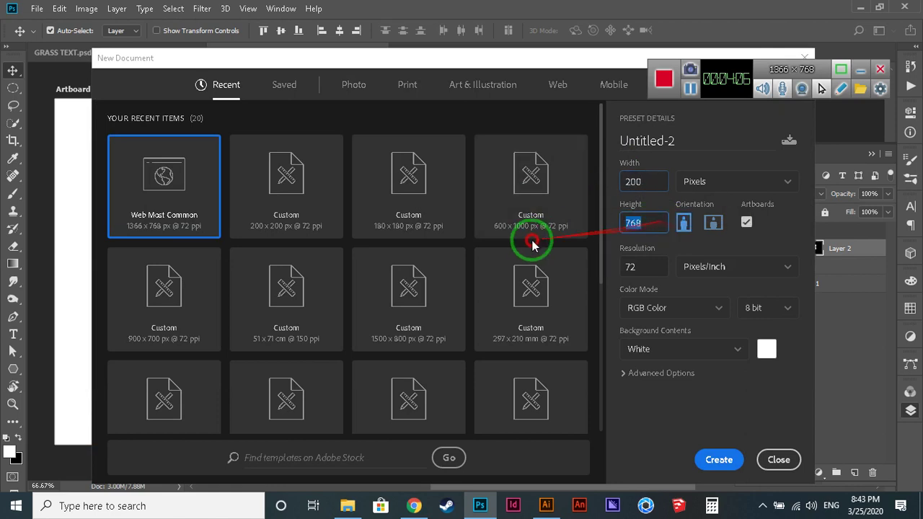
pyautogui.write('200')
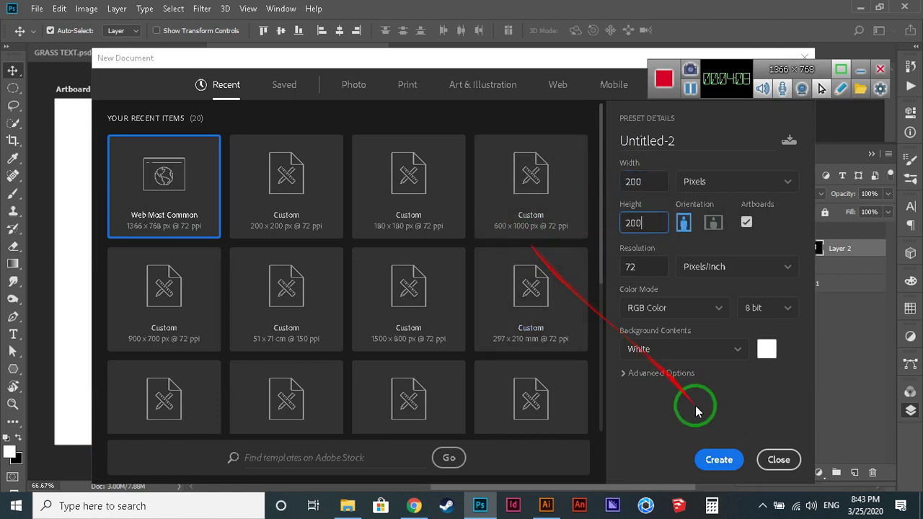
pyautogui.click(711, 457)
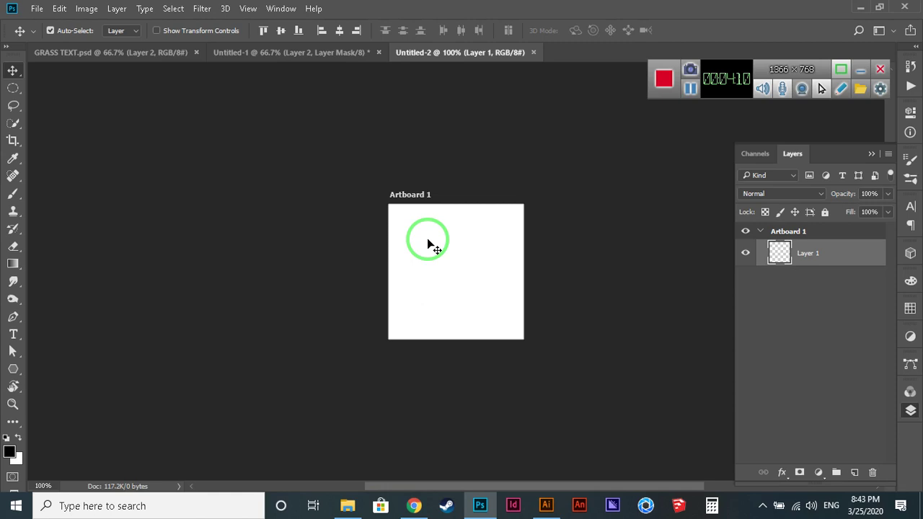
# Draw a closed, thin, curved grass-blade path with the Pen tool from the artboard's upper-left corner to its lower-right corner.
pyautogui.hotkey('ctrl', '+')
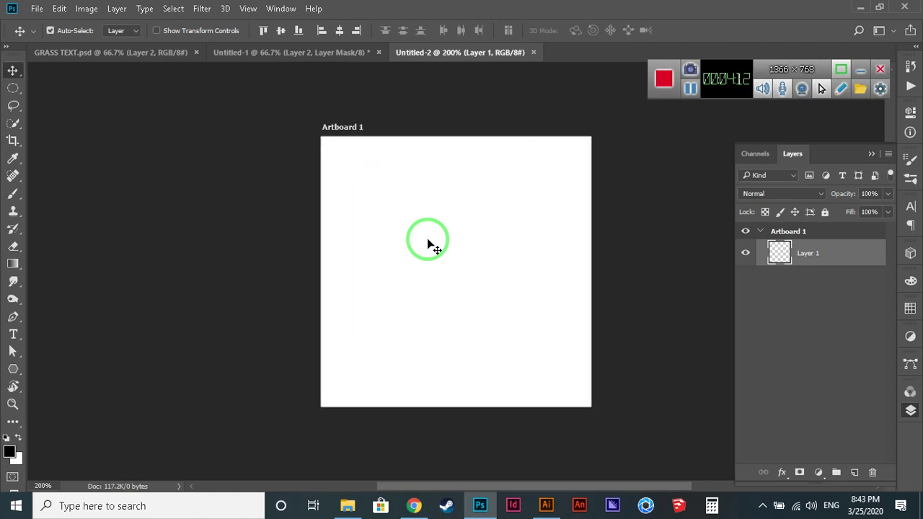
pyautogui.moveTo(428, 243); pyautogui.dragTo(454, 269)
pyautogui.press('p')
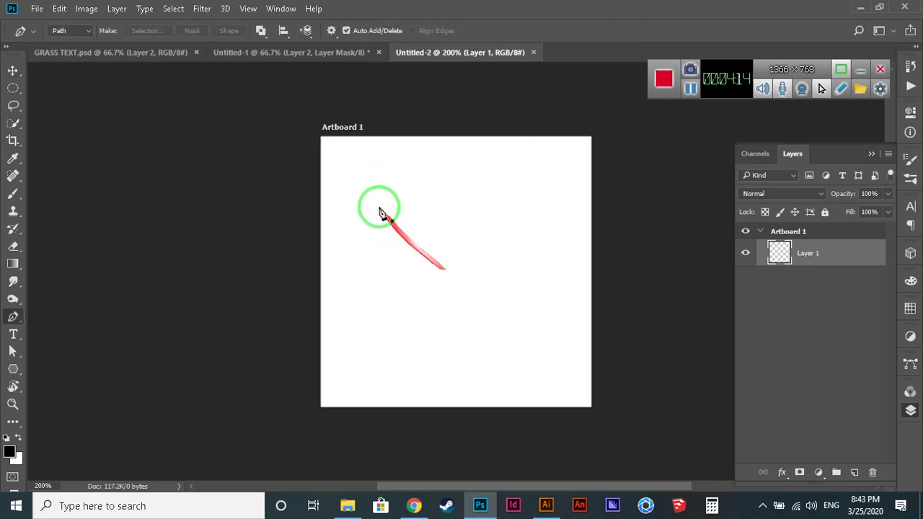
pyautogui.click(346, 160)
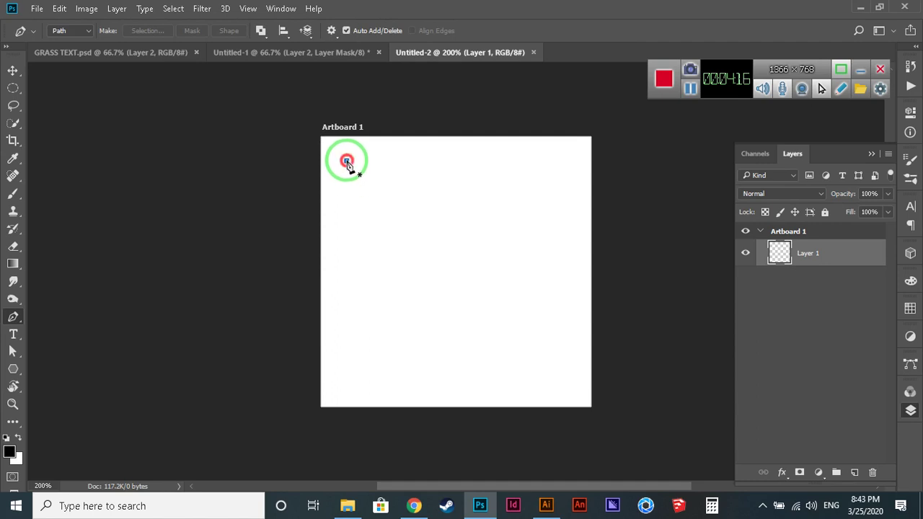
pyautogui.moveTo(556, 376); pyautogui.dragTo(712, 331)
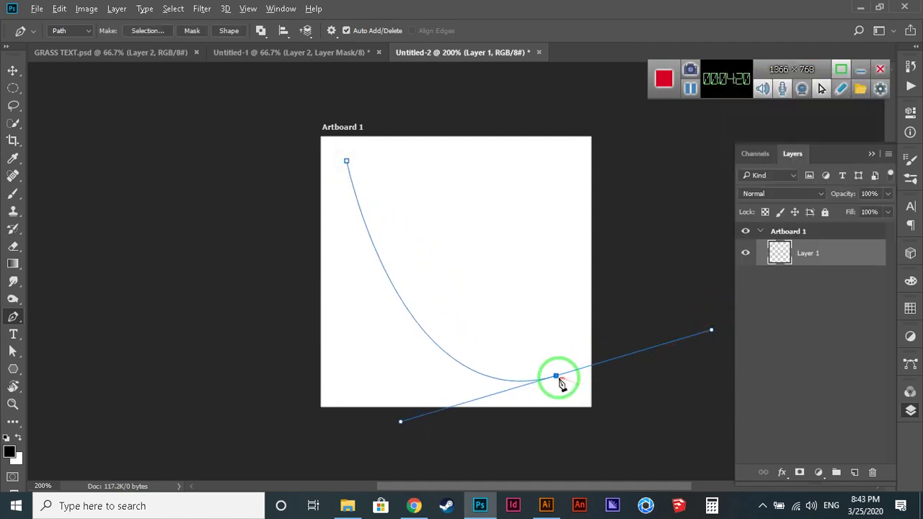
pyautogui.click(556, 377)
pyautogui.moveTo(367, 170); pyautogui.dragTo(478, 209)
# Fill the blade path with the black foreground color in Normal mode at 100% opacity.
pyautogui.hotkey('ctrl', '-')
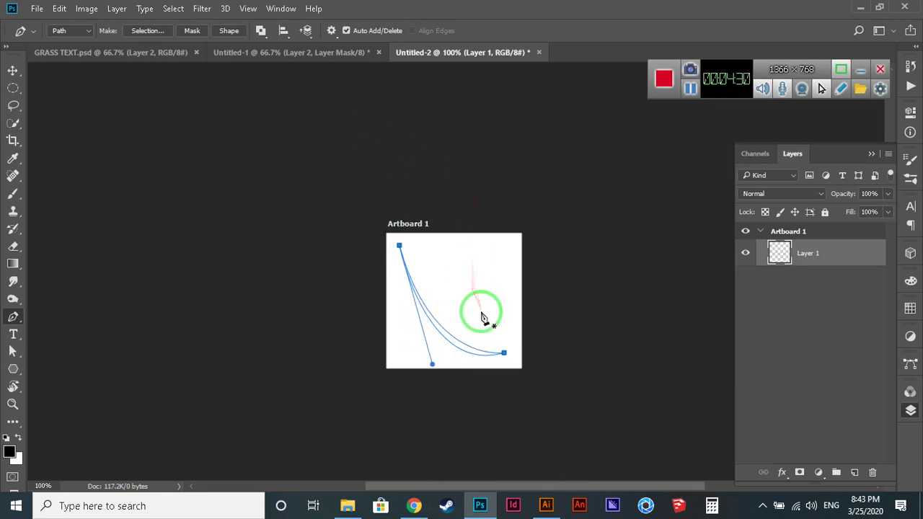
pyautogui.hotkey('ctrl', '0')
pyautogui.rightClick(434, 383)
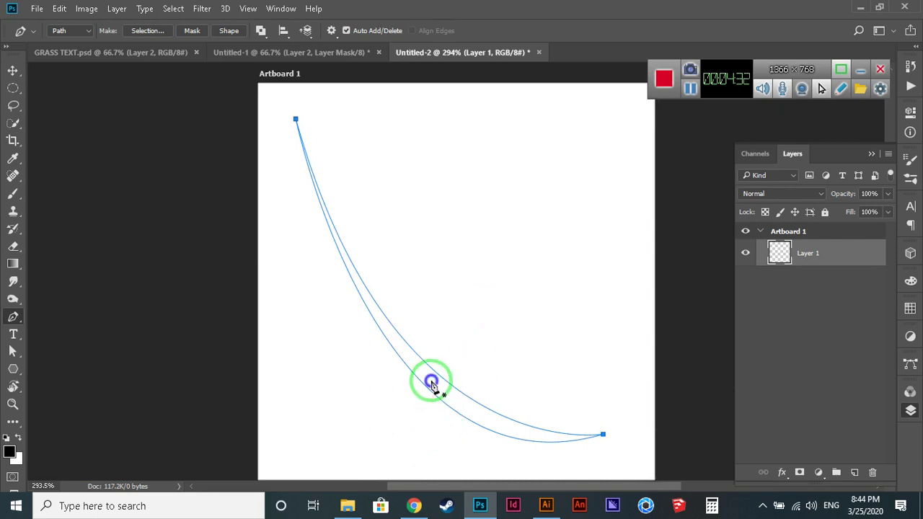
pyautogui.click(479, 172)
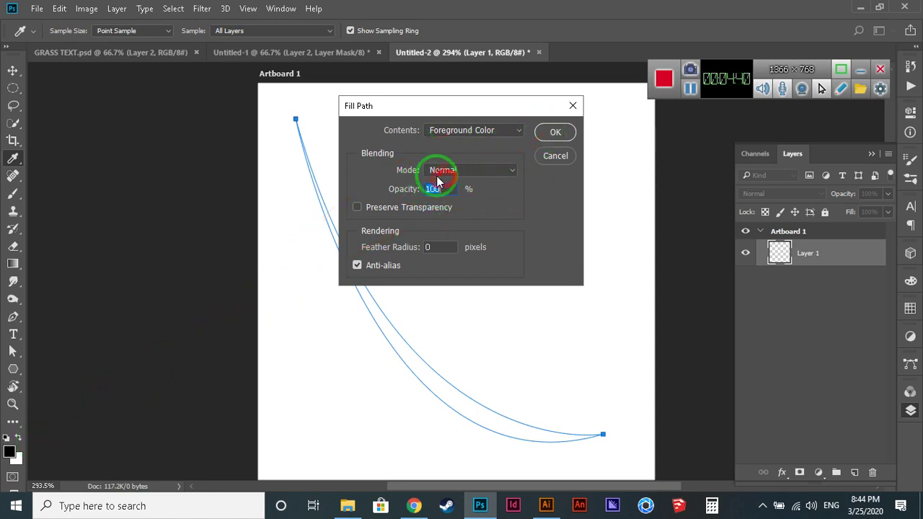
pyautogui.click(547, 132)
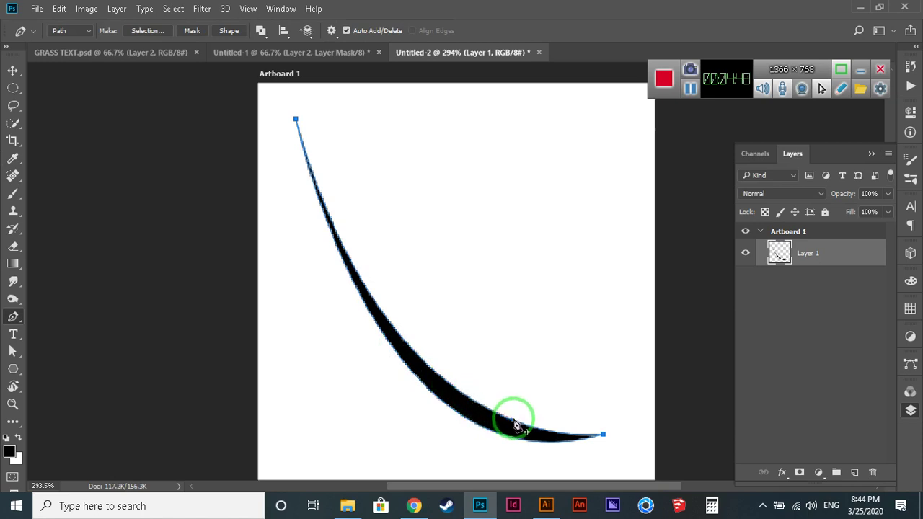
# Duplicate the black blade, rotate the copy to about -77.6° and position it so it crosses the original's lower part.
pyautogui.click(13, 70)
pyautogui.hotkey('ctrl', '-')
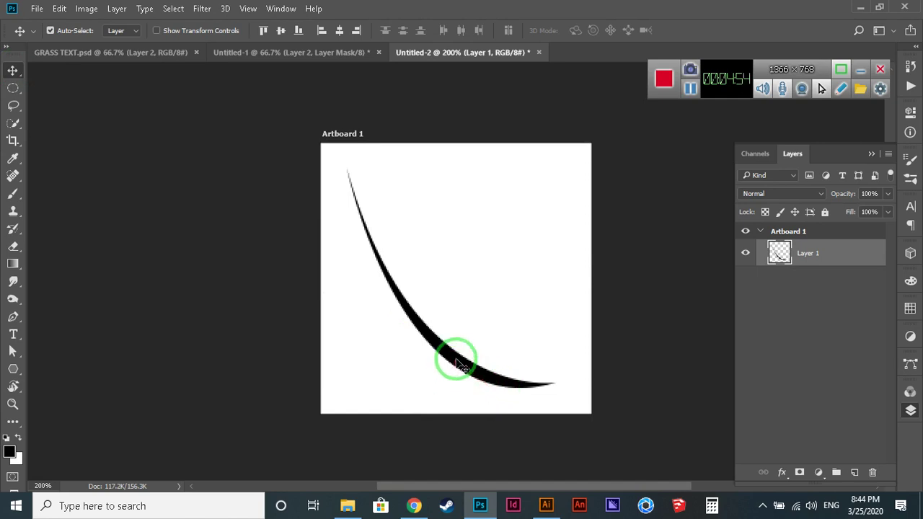
pyautogui.moveTo(463, 347); pyautogui.dragTo(478, 305)
pyautogui.hotkey('ctrl', 't')
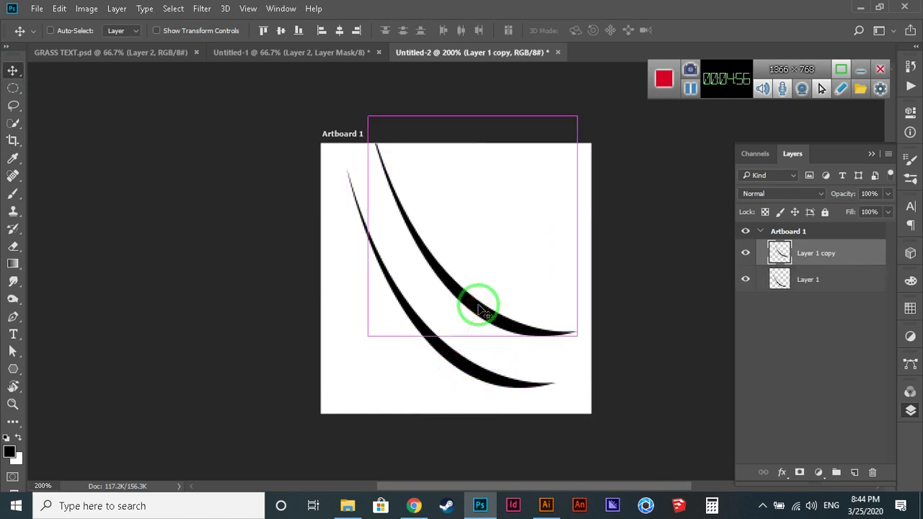
pyautogui.moveTo(604, 124); pyautogui.dragTo(404, 176)
pyautogui.moveTo(565, 191); pyautogui.dragTo(532, 245)
pyautogui.moveTo(553, 185); pyautogui.dragTo(582, 214)
pyautogui.moveTo(542, 264); pyautogui.dragTo(564, 289)
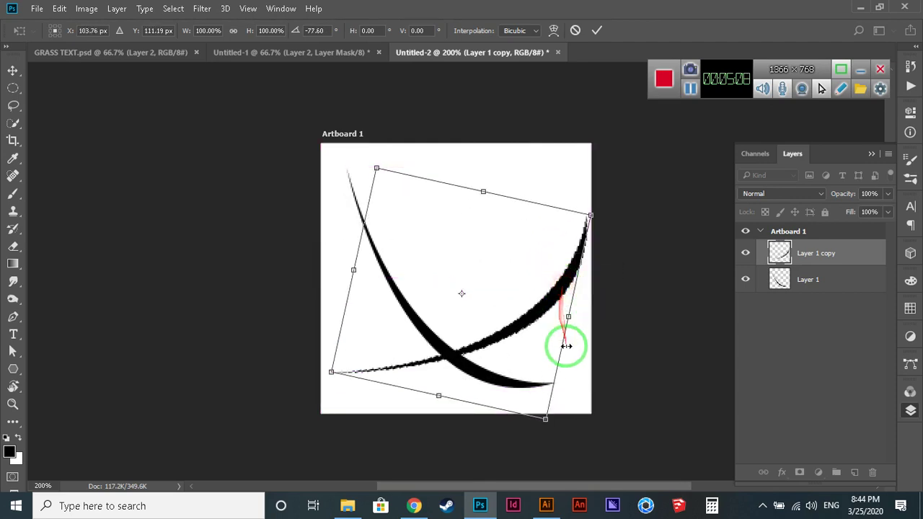
pyautogui.click(598, 31)
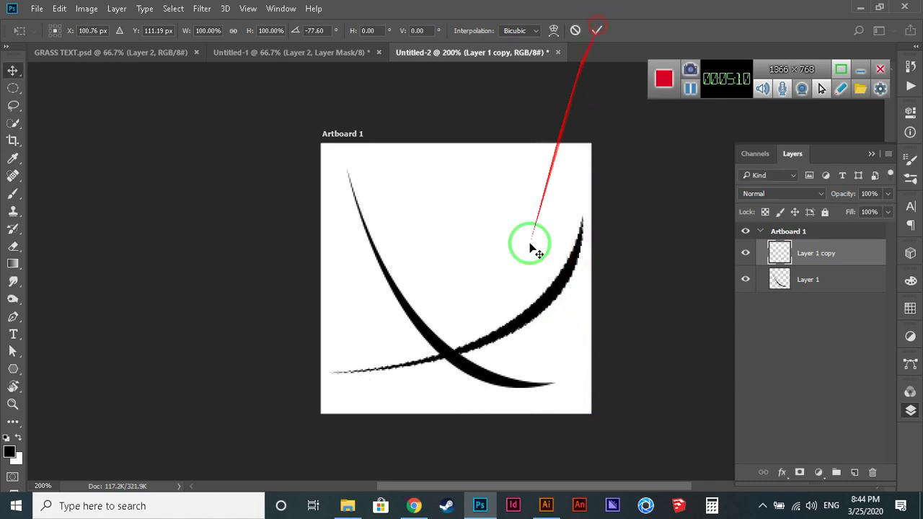
# Duplicate the original blade again, scale the copy to about 88.6%, rotate it to about 99.8° and place it across the original's upper part.
pyautogui.moveTo(443, 337); pyautogui.dragTo(441, 268)
pyautogui.hotkey('ctrl', 't')
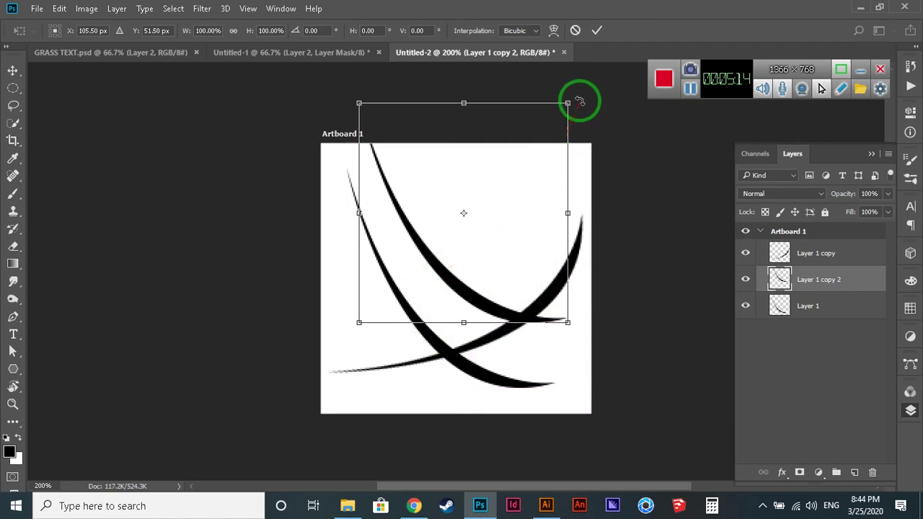
pyautogui.moveTo(583, 99)
pyautogui.mouseDown()
pyautogui.moveTo(351, 212)
pyautogui.moveTo(423, 330)
pyautogui.moveTo(460, 328)
pyautogui.moveTo(448, 303)
pyautogui.moveTo(478, 313)
pyautogui.moveTo(454, 306)
pyautogui.mouseUp()
pyautogui.moveTo(511, 176)
pyautogui.mouseDown()
pyautogui.moveTo(515, 222)
pyautogui.moveTo(528, 227)
pyautogui.mouseUp()
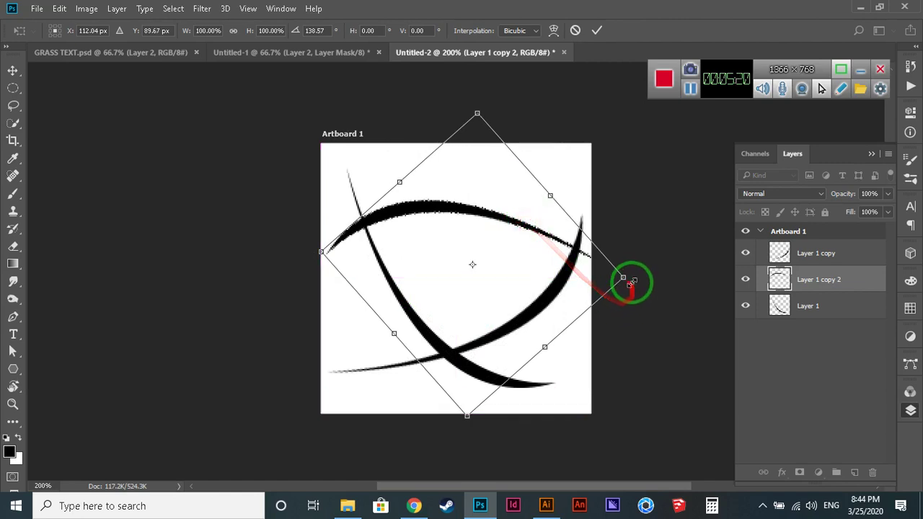
pyautogui.moveTo(623, 277); pyautogui.dragTo(575, 186)
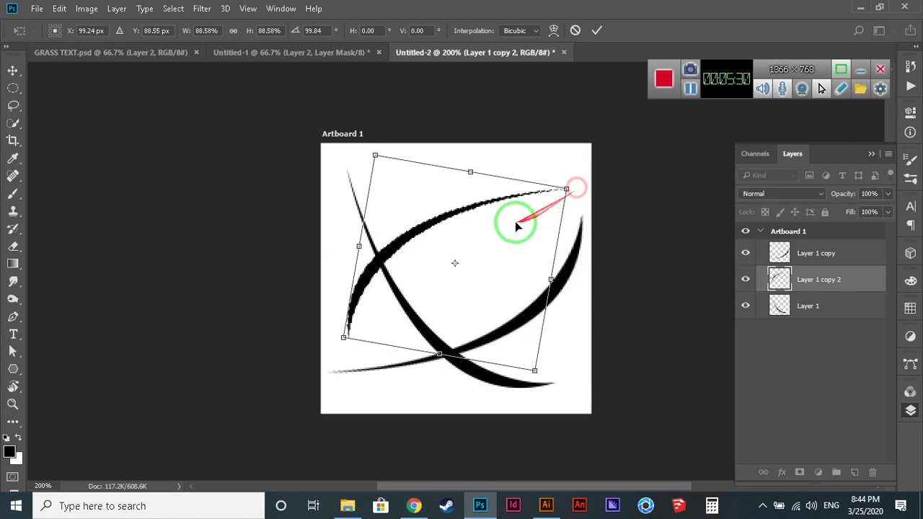
pyautogui.moveTo(501, 204); pyautogui.dragTo(496, 222)
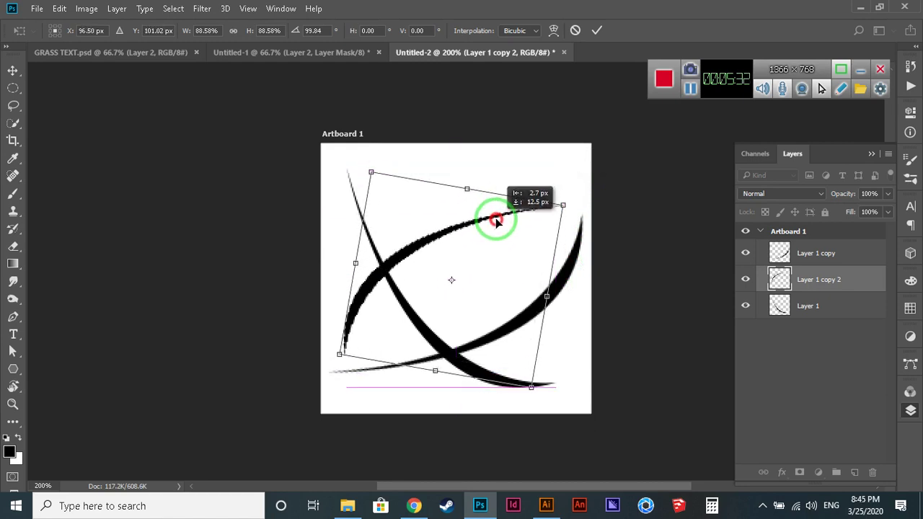
pyautogui.click(596, 31)
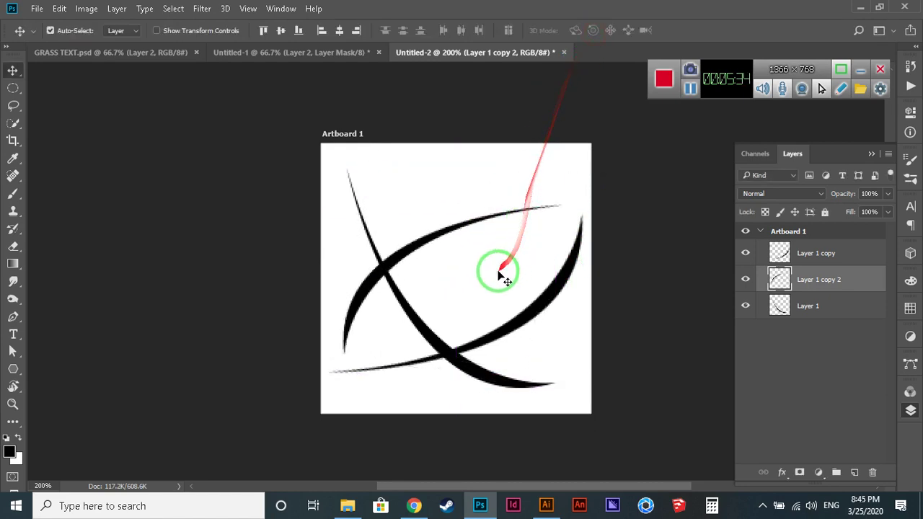
# Add a third blade copy, rotated to about -148.5° and scaled to about 86.5%, running vertically through the artboard's right half.
pyautogui.moveTo(429, 321); pyautogui.dragTo(458, 253)
pyautogui.hotkey('ctrl', 't')
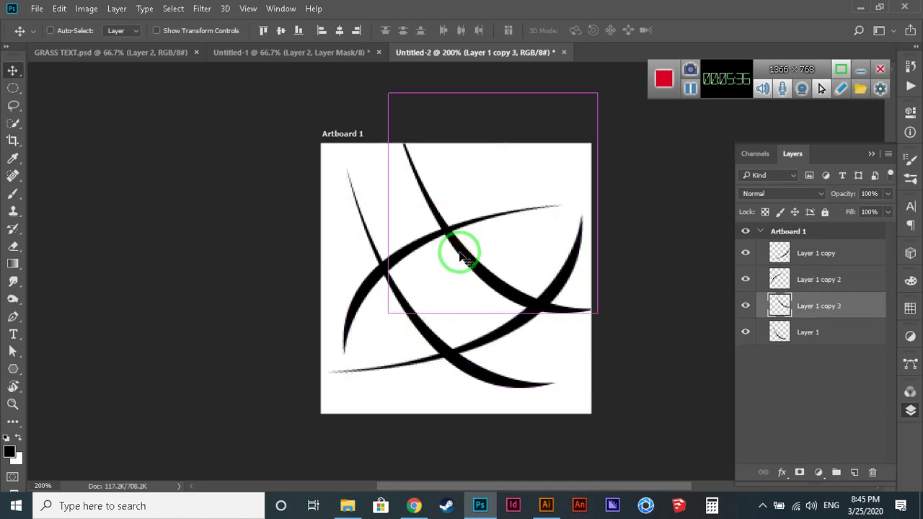
pyautogui.moveTo(620, 90); pyautogui.dragTo(326, 231)
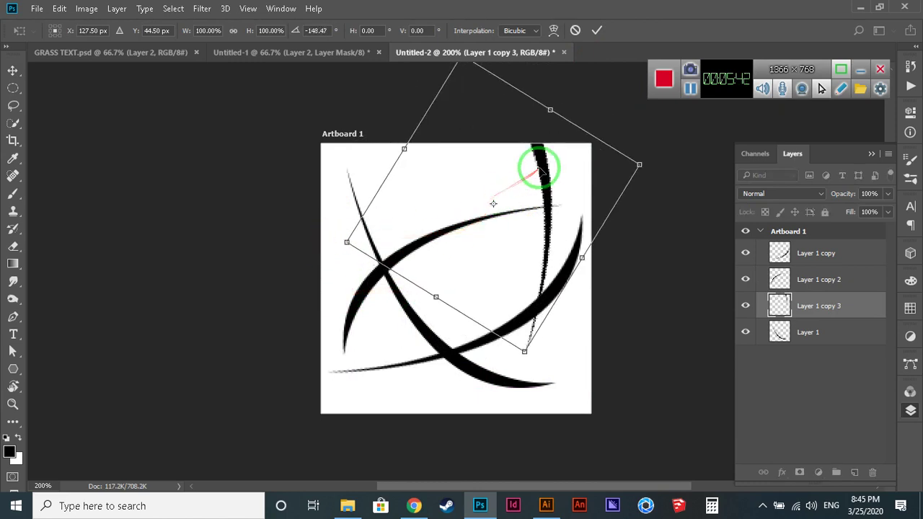
pyautogui.moveTo(540, 165); pyautogui.dragTo(515, 222)
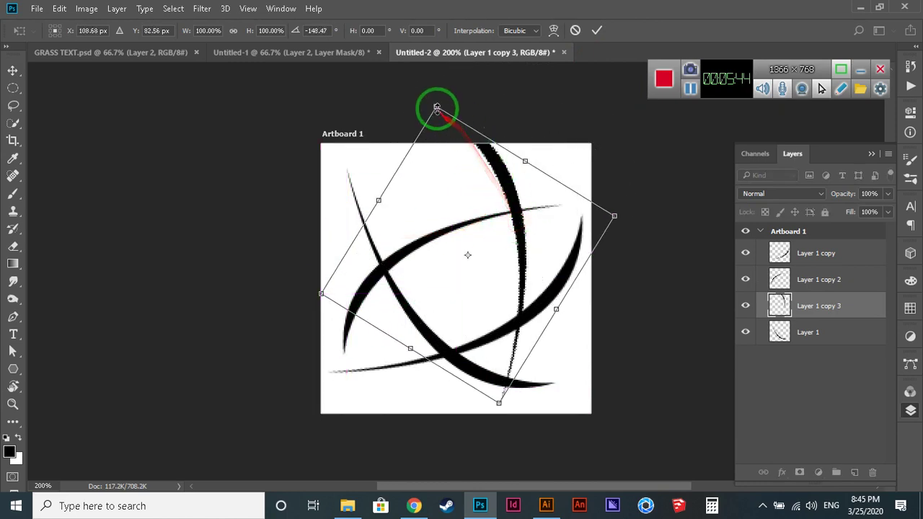
pyautogui.moveTo(437, 107); pyautogui.dragTo(445, 148)
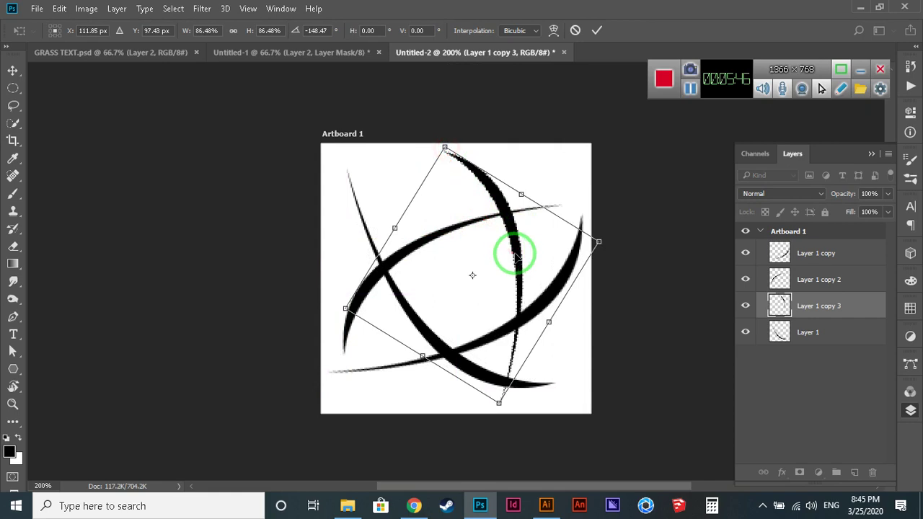
pyautogui.moveTo(516, 256)
pyautogui.mouseDown()
pyautogui.moveTo(500, 257)
pyautogui.moveTo(525, 255)
pyautogui.mouseUp()
pyautogui.click(597, 29)
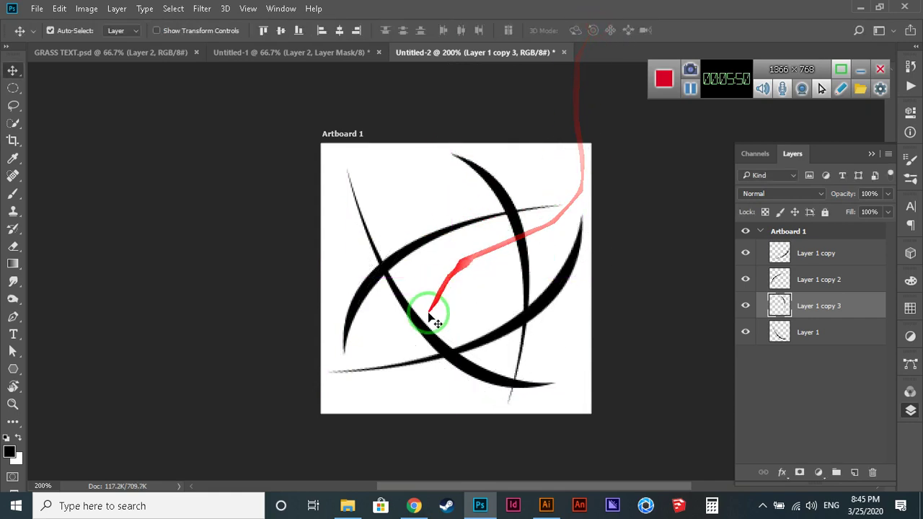
# Add a fourth blade copy at about 80% size, rotated to about 149.8° and arching across the middle of the other blades.
pyautogui.moveTo(423, 320)
pyautogui.mouseDown()
pyautogui.moveTo(447, 267)
pyautogui.moveTo(453, 272)
pyautogui.mouseUp()
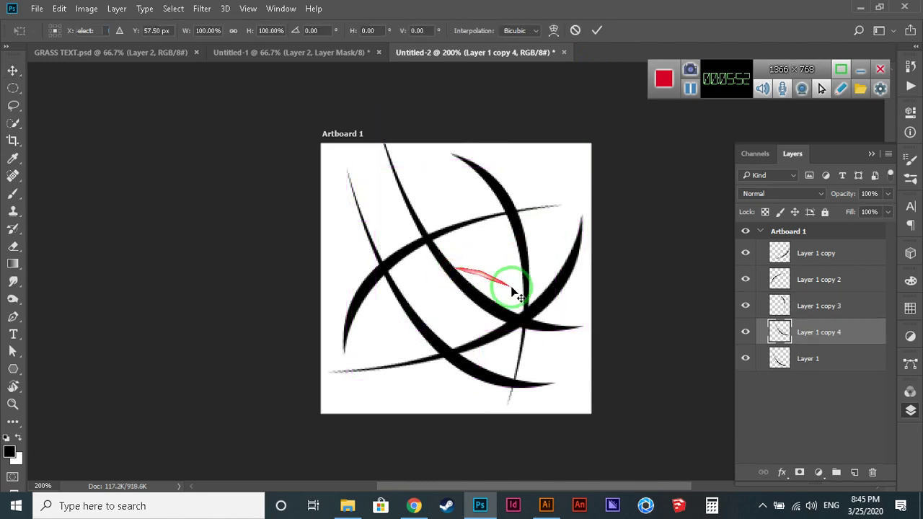
pyautogui.hotkey('ctrl', 't')
pyautogui.moveTo(587, 330)
pyautogui.mouseDown()
pyautogui.moveTo(511, 282)
pyautogui.moveTo(532, 303)
pyautogui.moveTo(556, 135)
pyautogui.moveTo(428, 80)
pyautogui.moveTo(309, 328)
pyautogui.moveTo(592, 366)
pyautogui.moveTo(427, 305)
pyautogui.moveTo(467, 326)
pyautogui.mouseUp()
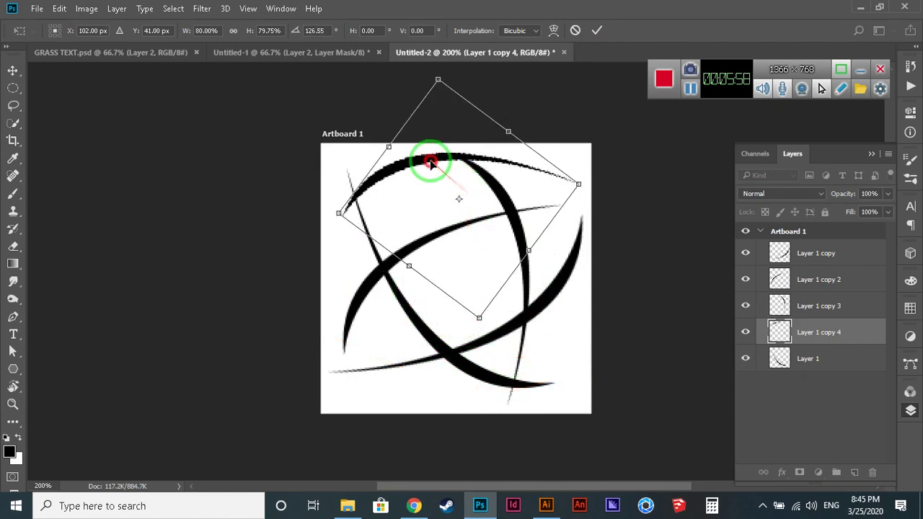
pyautogui.moveTo(428, 158)
pyautogui.mouseDown()
pyautogui.moveTo(470, 274)
pyautogui.moveTo(457, 274)
pyautogui.moveTo(461, 282)
pyautogui.mouseUp()
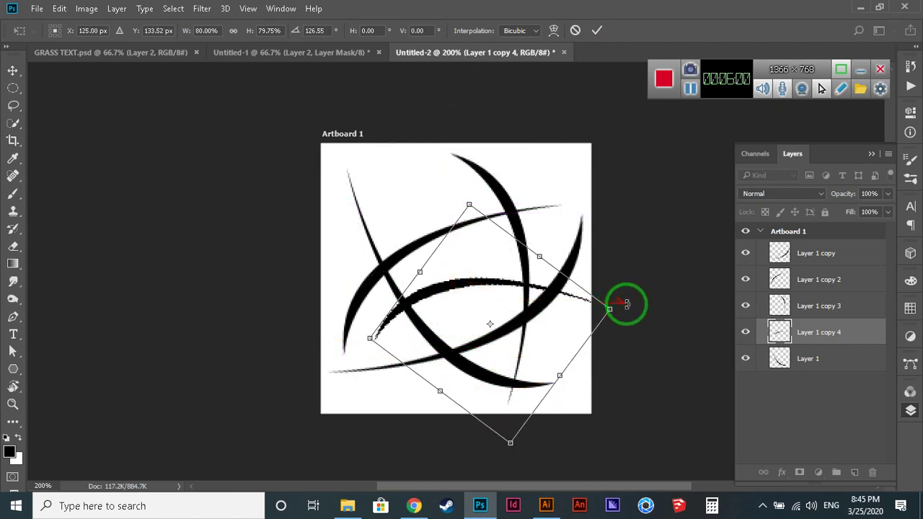
pyautogui.moveTo(626, 305)
pyautogui.mouseDown()
pyautogui.moveTo(623, 351)
pyautogui.moveTo(610, 357)
pyautogui.mouseUp()
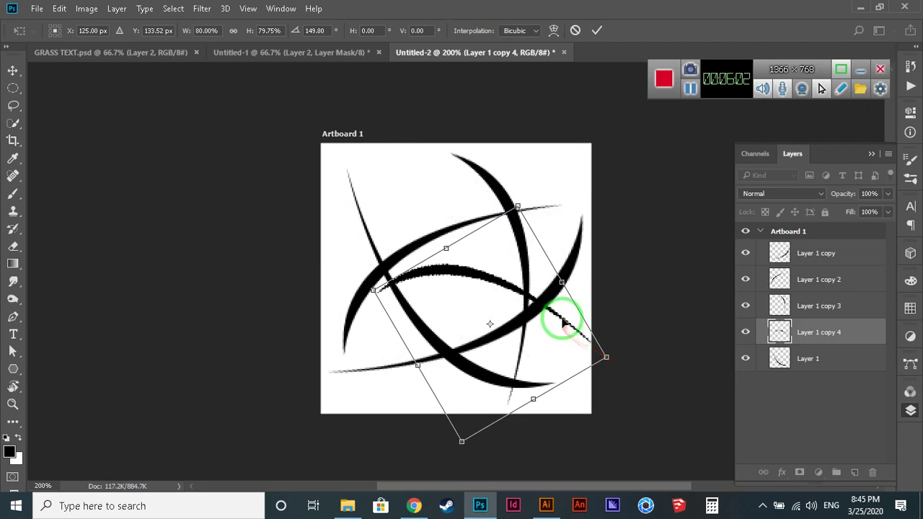
pyautogui.moveTo(562, 322)
pyautogui.mouseDown()
pyautogui.moveTo(553, 267)
pyautogui.moveTo(554, 280)
pyautogui.moveTo(540, 273)
pyautogui.mouseUp()
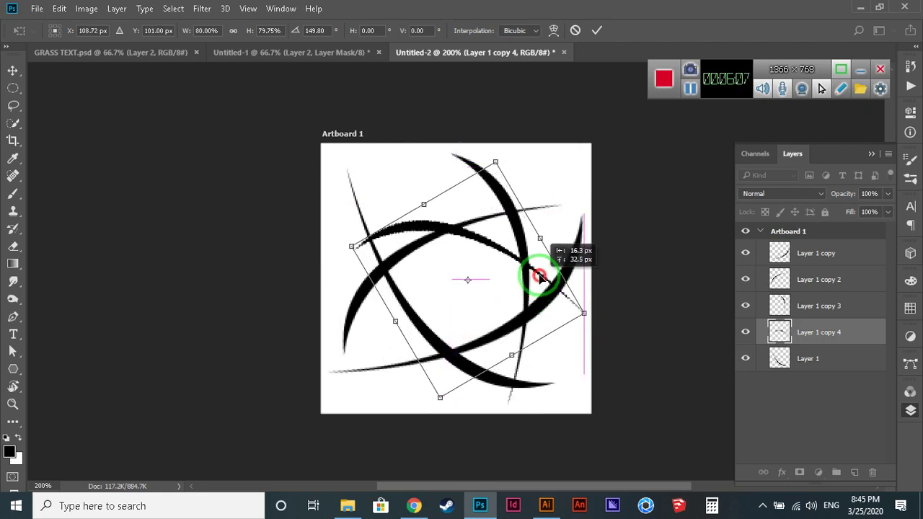
pyautogui.click(593, 32)
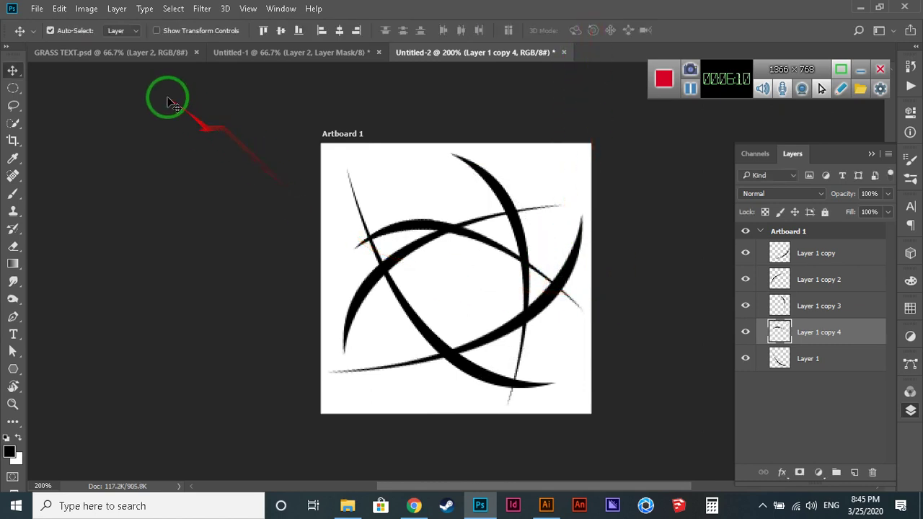
pyautogui.click(62, 10)
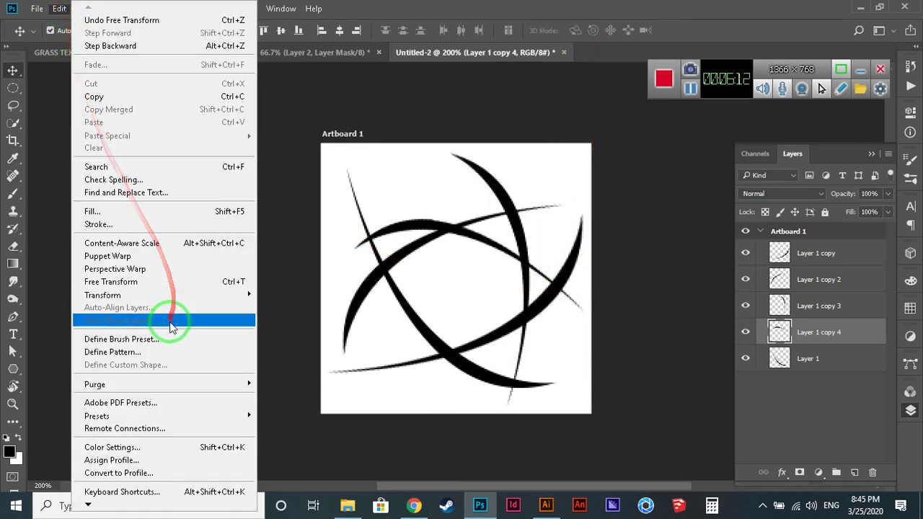
pyautogui.moveTo(324, 6)
pyautogui.click(472, 5)
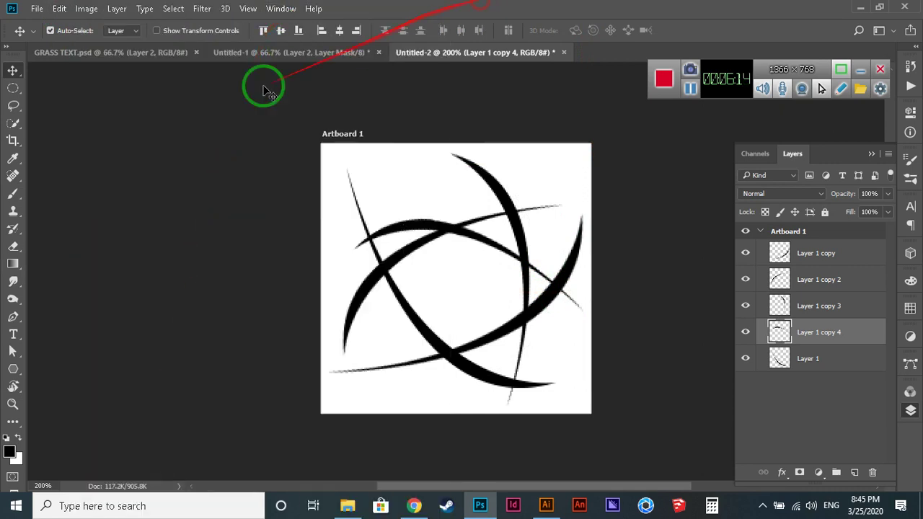
# Delete the old Sampled Brush 5 preset from the Brush tool's presets.
pyautogui.click(13, 195)
pyautogui.click(70, 32)
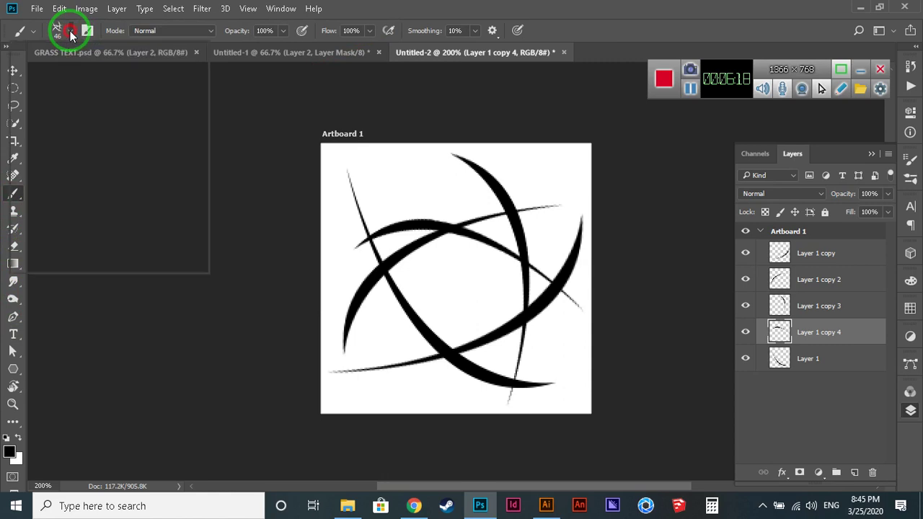
pyautogui.click(118, 254)
pyautogui.rightClick(113, 232)
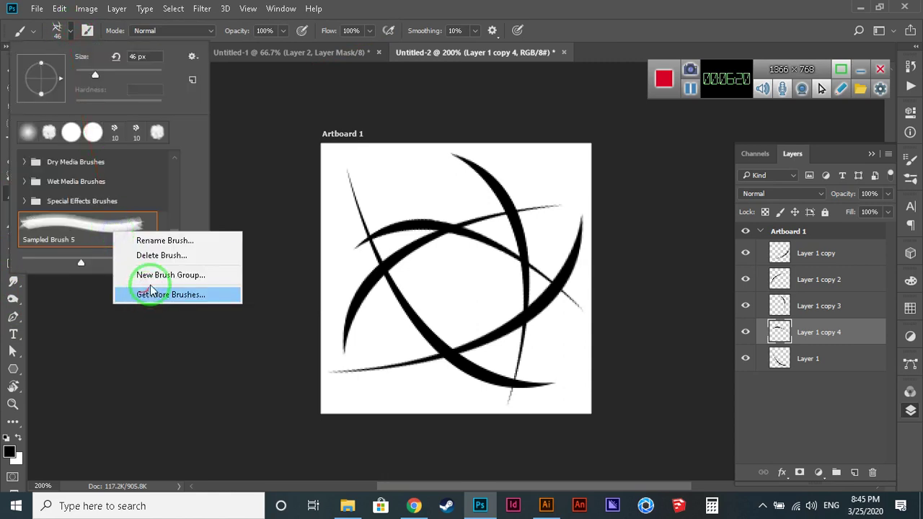
pyautogui.click(146, 255)
pyautogui.click(405, 201)
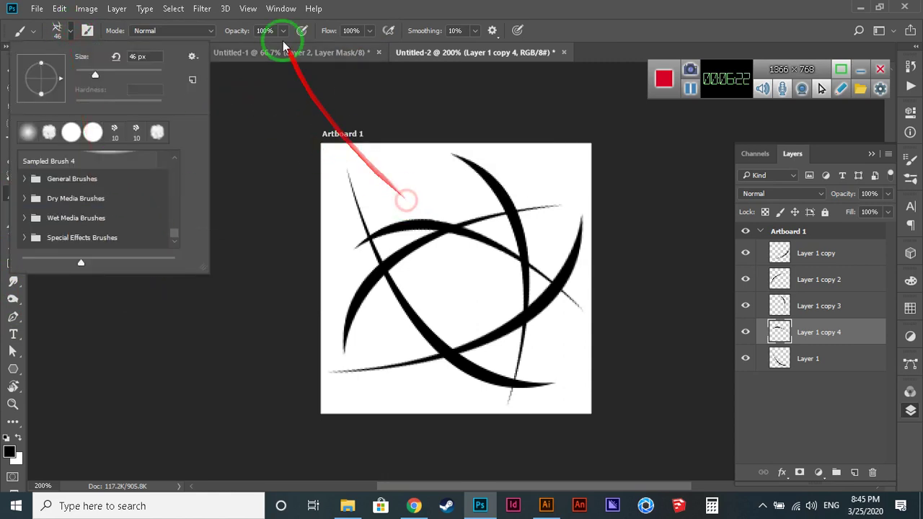
# Define a new brush preset from the artboard's crossed grass blades.
pyautogui.click(407, 6)
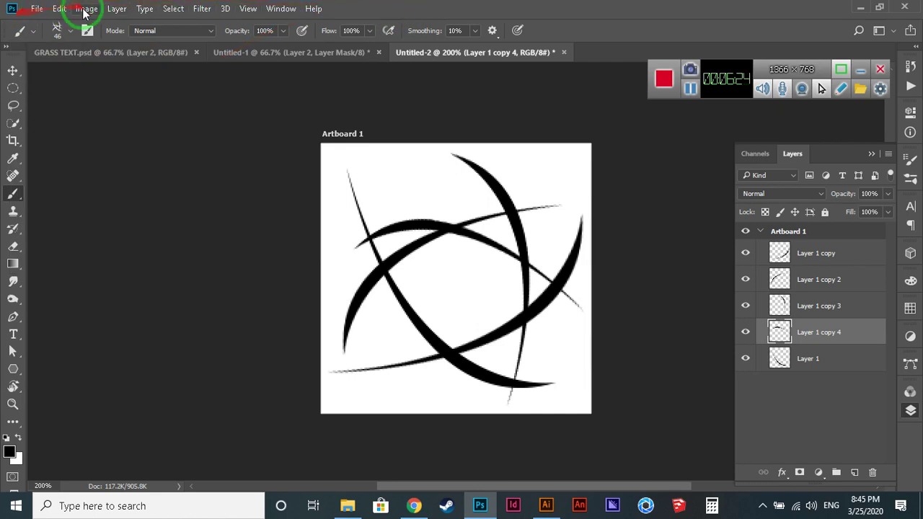
pyautogui.click(60, 8)
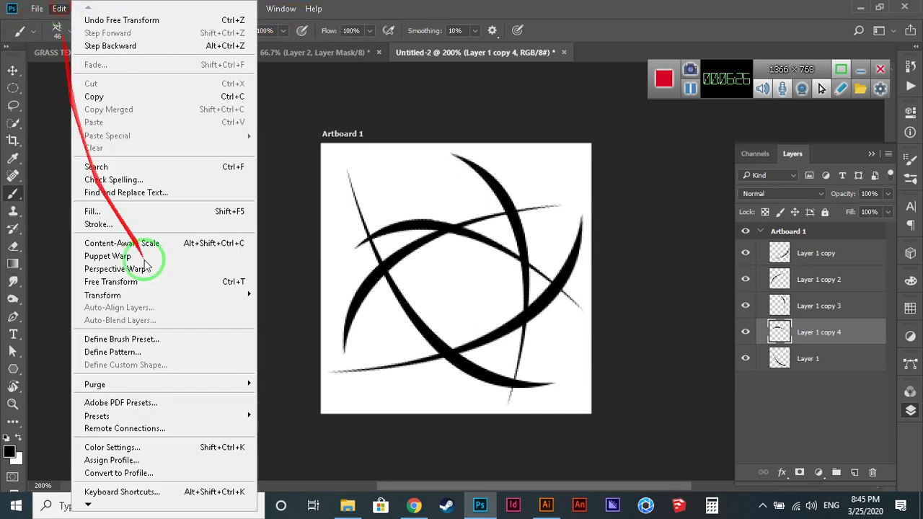
pyautogui.click(161, 343)
pyautogui.click(614, 171)
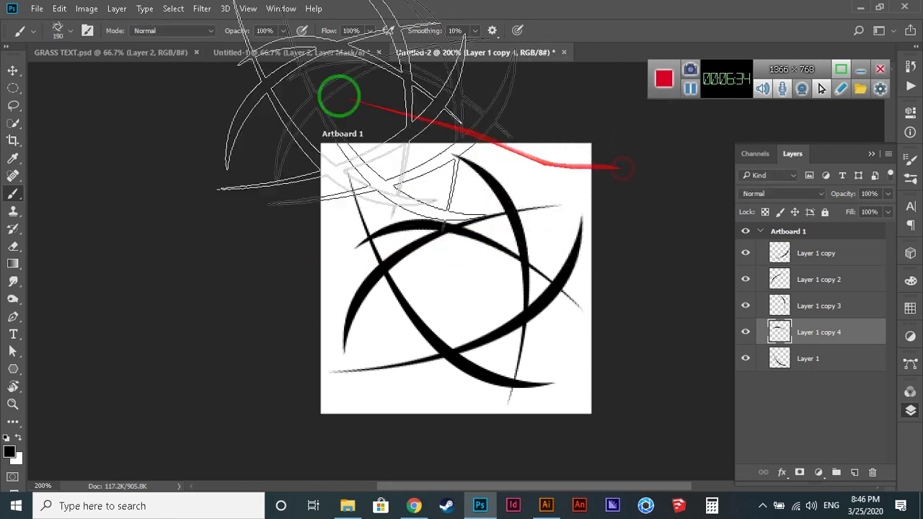
# Enable Shape Dynamics for the blade brush with size, angle and roundness jitter all at 100%.
pyautogui.click(272, 10)
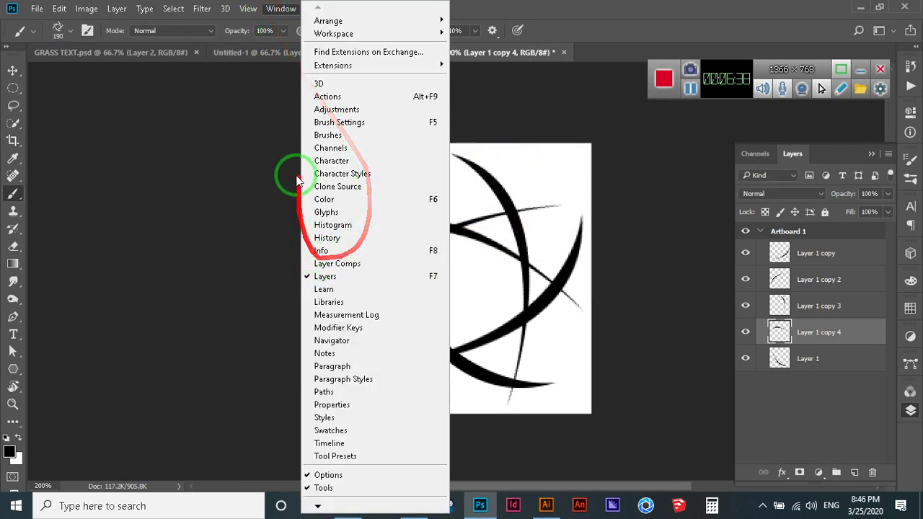
pyautogui.click(383, 122)
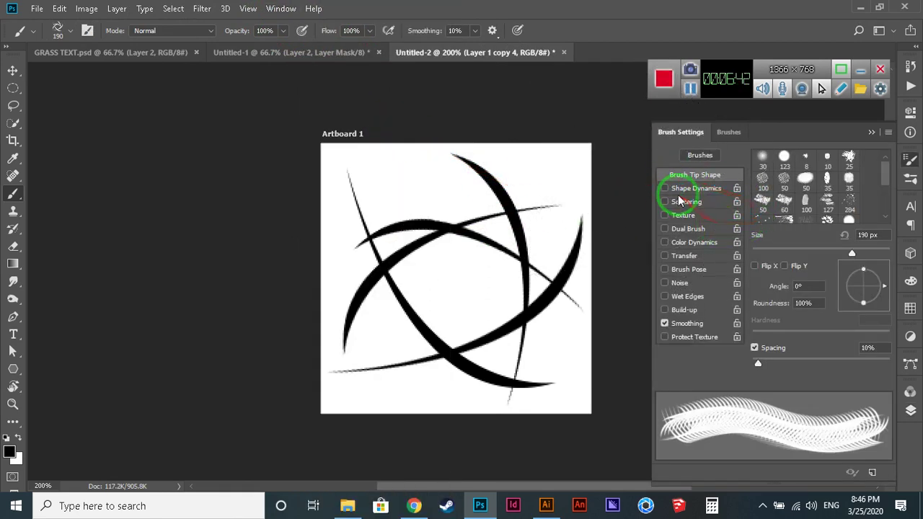
pyautogui.click(706, 189)
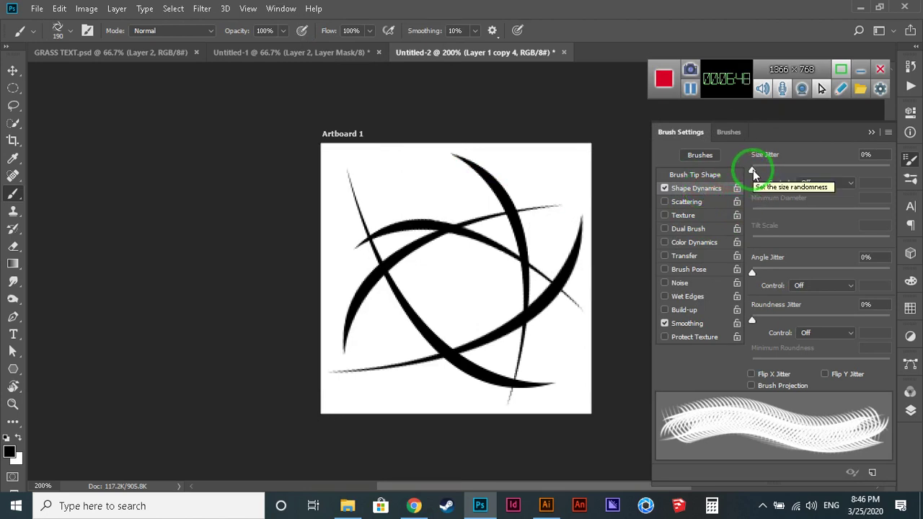
pyautogui.moveTo(753, 170); pyautogui.dragTo(887, 175)
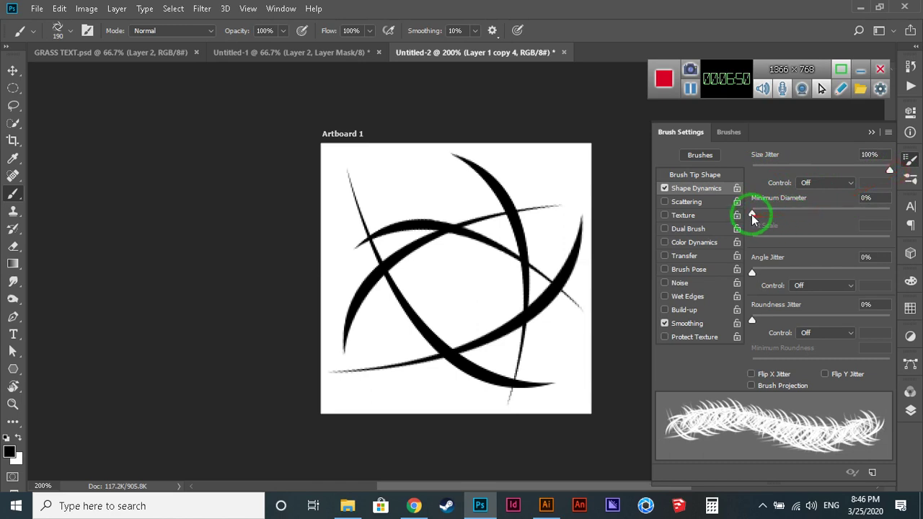
pyautogui.moveTo(753, 219)
pyautogui.mouseDown()
pyautogui.moveTo(882, 217)
pyautogui.moveTo(687, 219)
pyautogui.mouseUp()
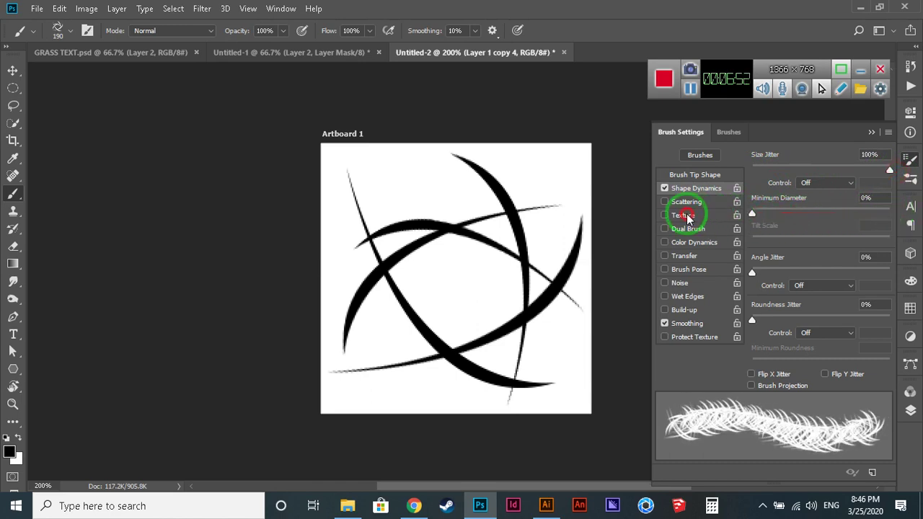
pyautogui.moveTo(752, 272); pyautogui.dragTo(901, 275)
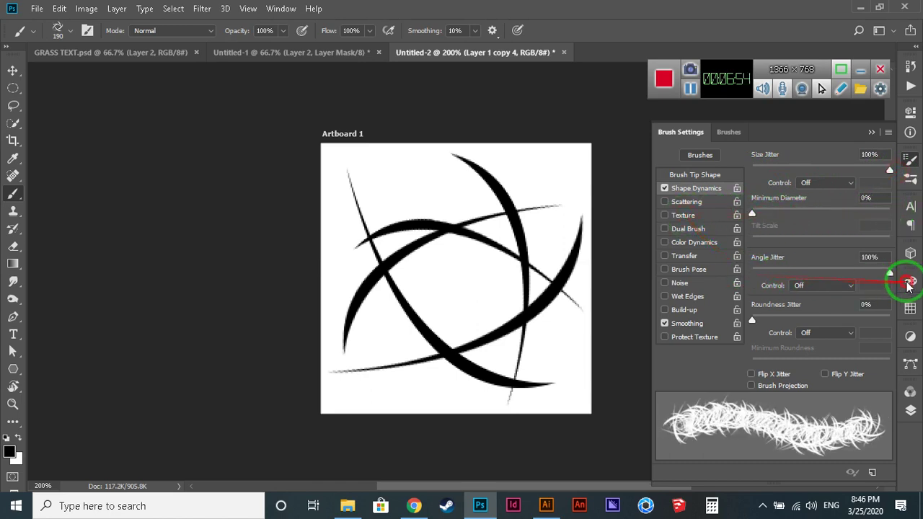
pyautogui.moveTo(753, 320); pyautogui.dragTo(907, 319)
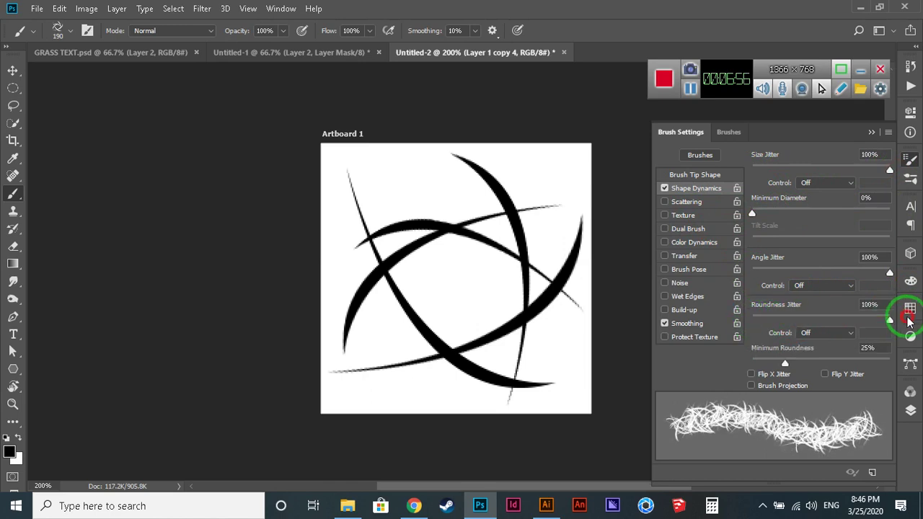
# Put away the brush settings and close the Untitled-2 document without saving its changes.
pyautogui.click(871, 132)
pyautogui.click(564, 53)
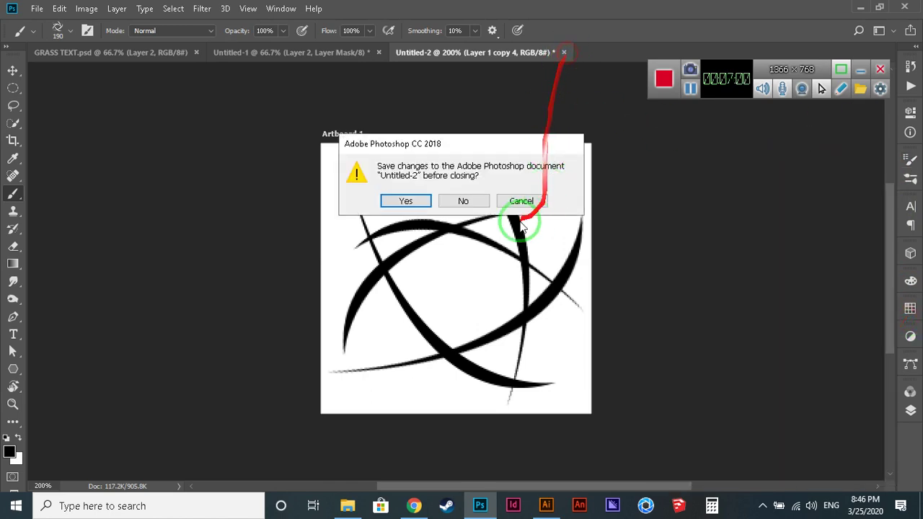
pyautogui.click(460, 204)
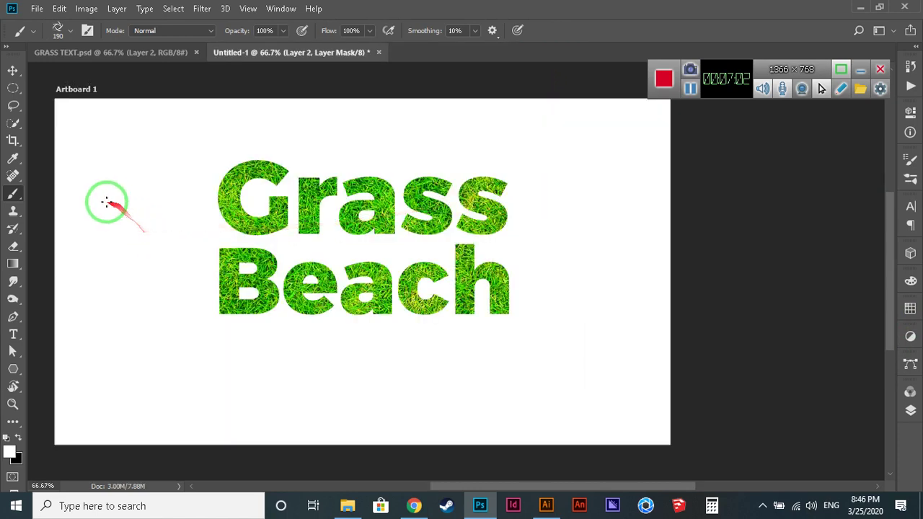
# Set the blade brush size to 50 px in the Grass Beach document.
pyautogui.click(72, 32)
pyautogui.click(71, 32)
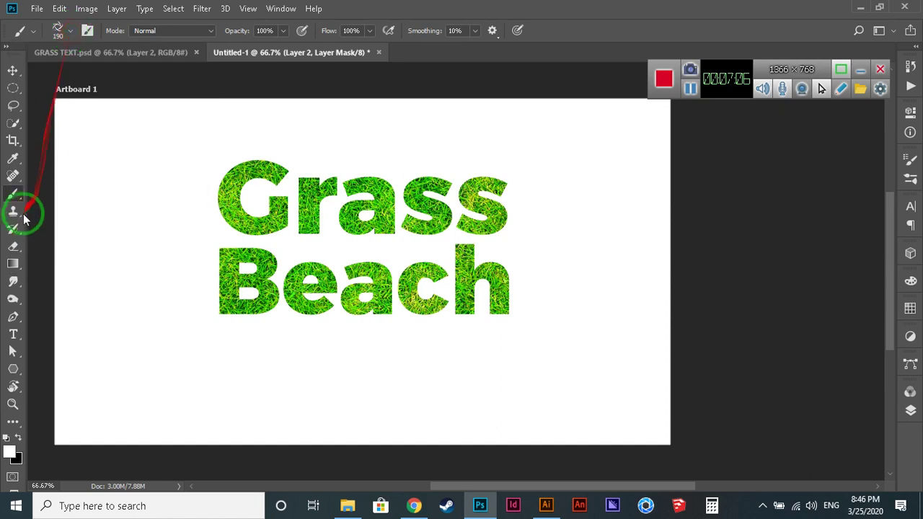
pyautogui.click(71, 33)
pyautogui.moveTo(152, 57); pyautogui.dragTo(119, 59)
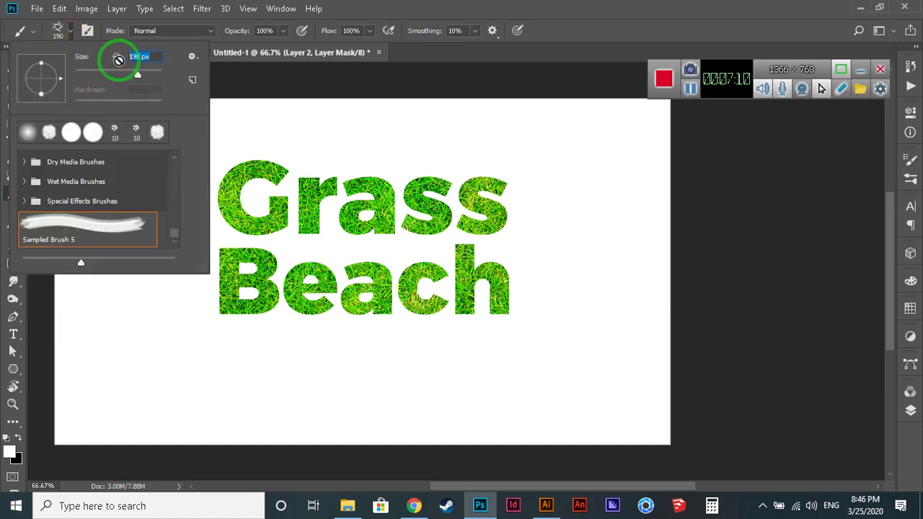
pyautogui.write('50')
pyautogui.press('Return')
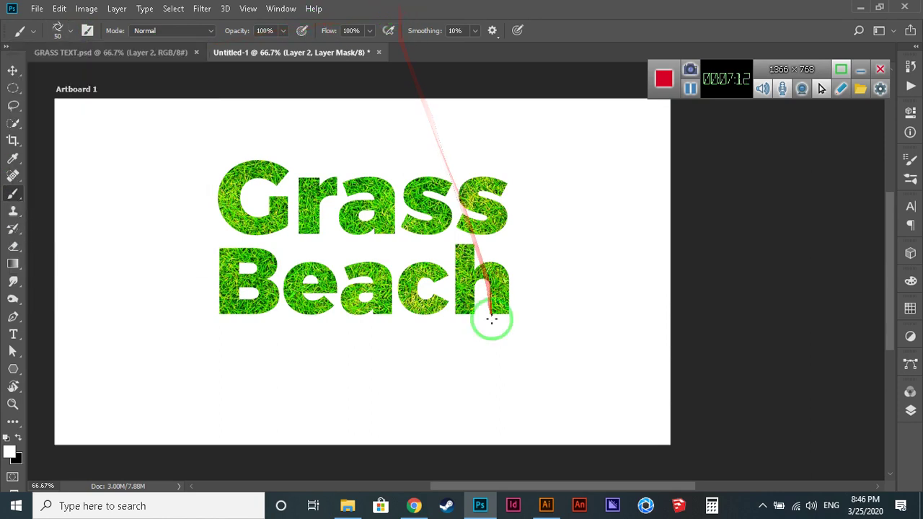
# Load Layer 2's mask as a selection and convert it to a work path with a tolerance of 1.0 pixels.
pyautogui.press('F7')
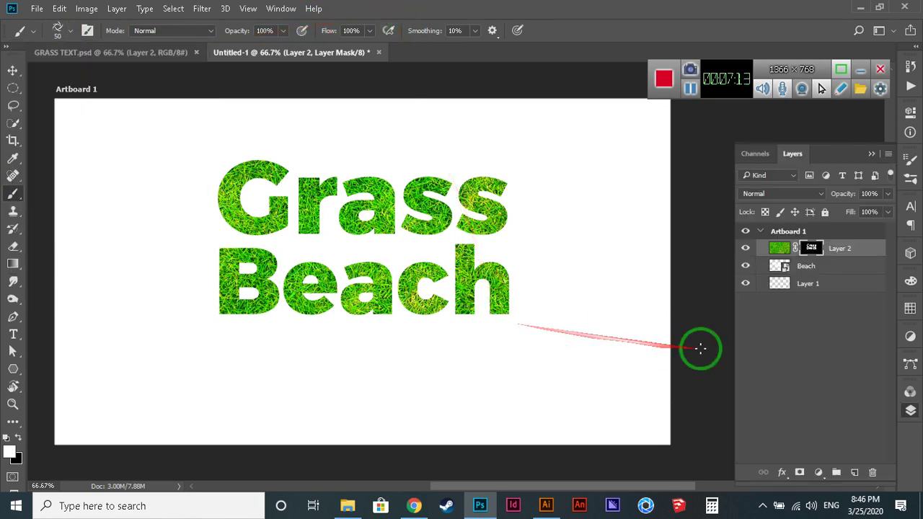
pyautogui.keyDown('ctrl'); pyautogui.click(812, 249); pyautogui.keyUp('ctrl')
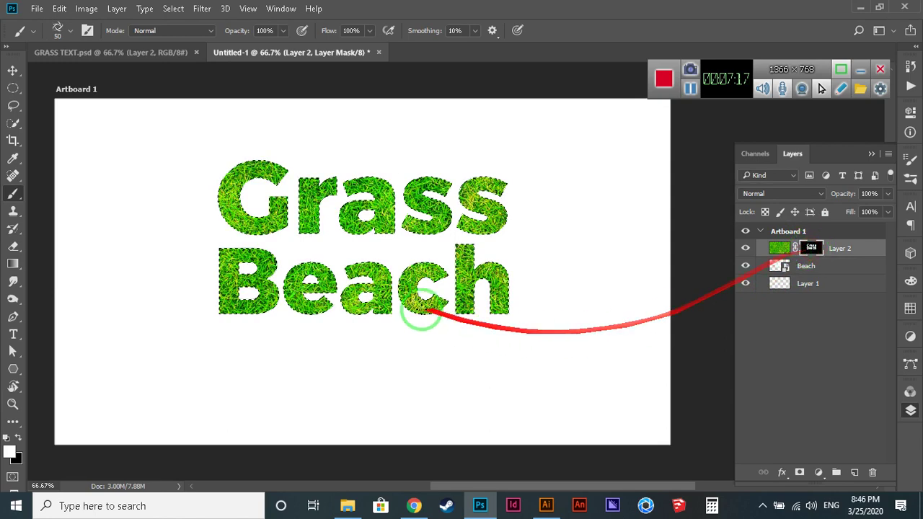
pyautogui.click(14, 107)
pyautogui.rightClick(268, 209)
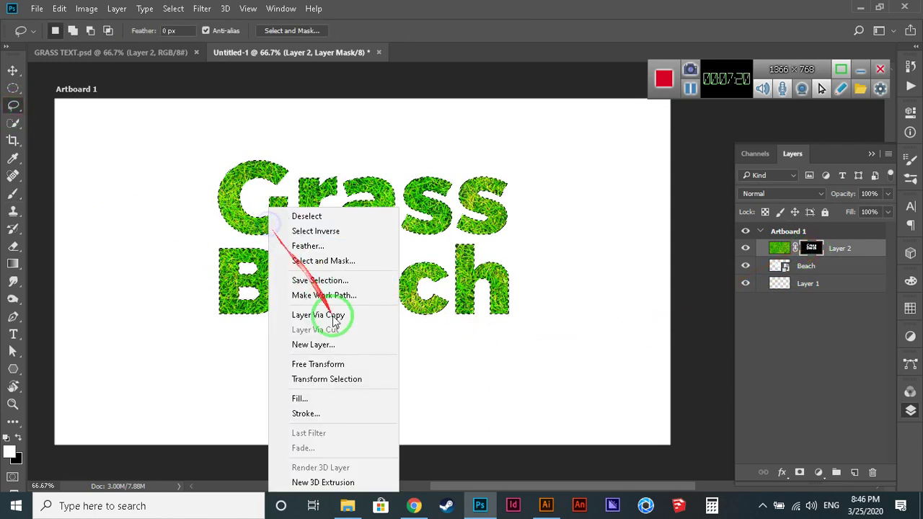
pyautogui.click(326, 295)
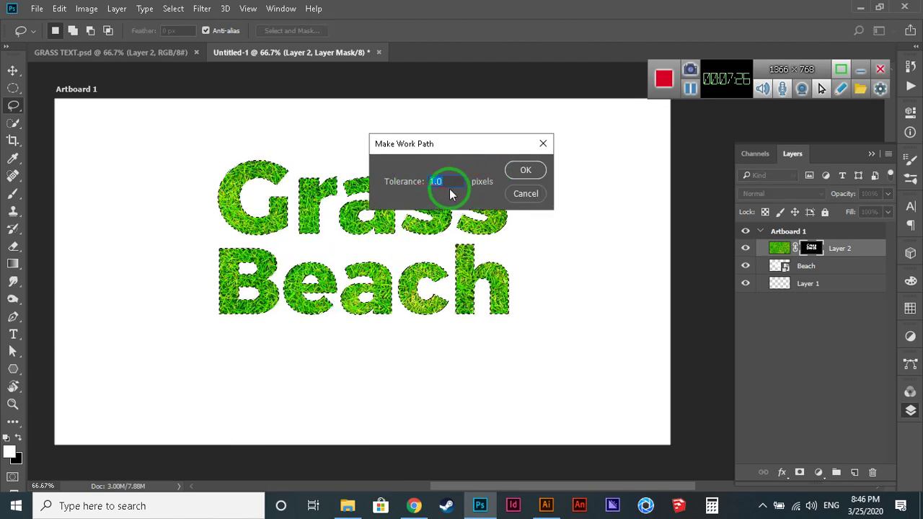
pyautogui.click(532, 172)
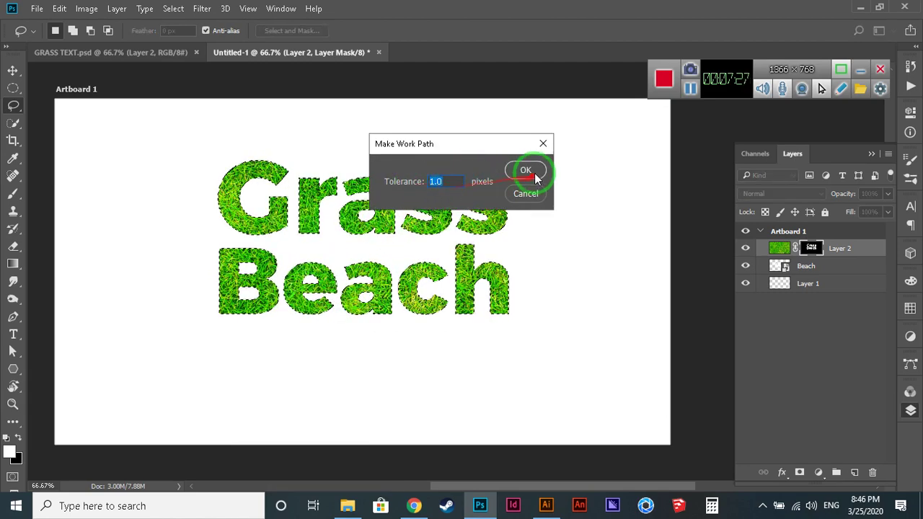
# Try stroking the text's work path on Layer 2's mask with the Brush and Simulate Pressure enabled, then undo the stroke.
pyautogui.click(16, 316)
pyautogui.rightClick(234, 213)
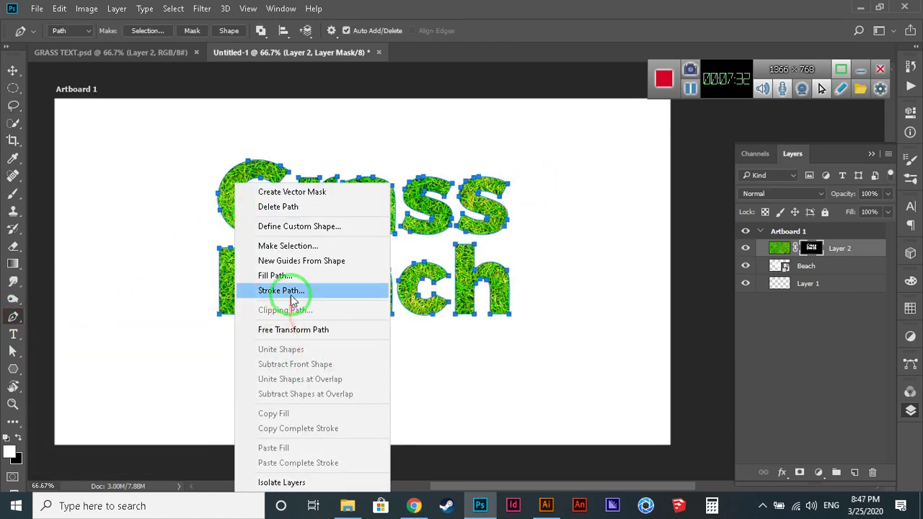
pyautogui.click(298, 233)
pyautogui.click(465, 171)
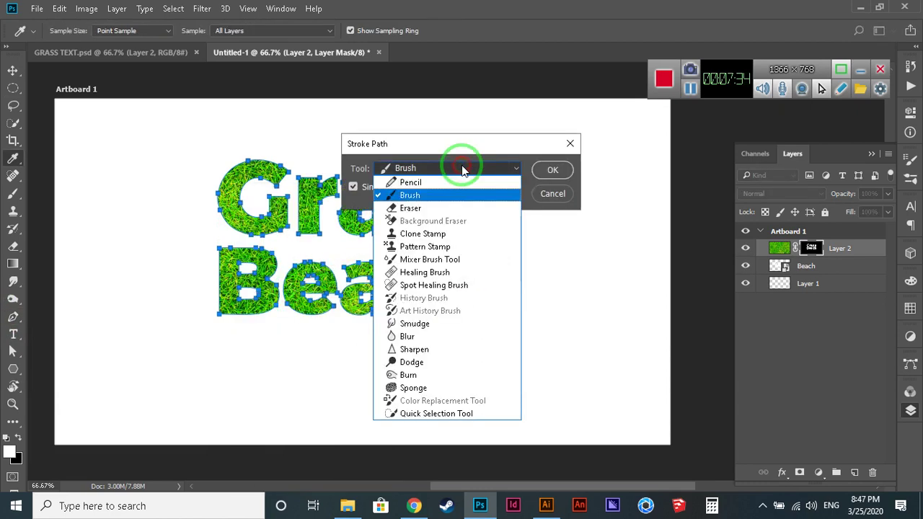
pyautogui.click(428, 194)
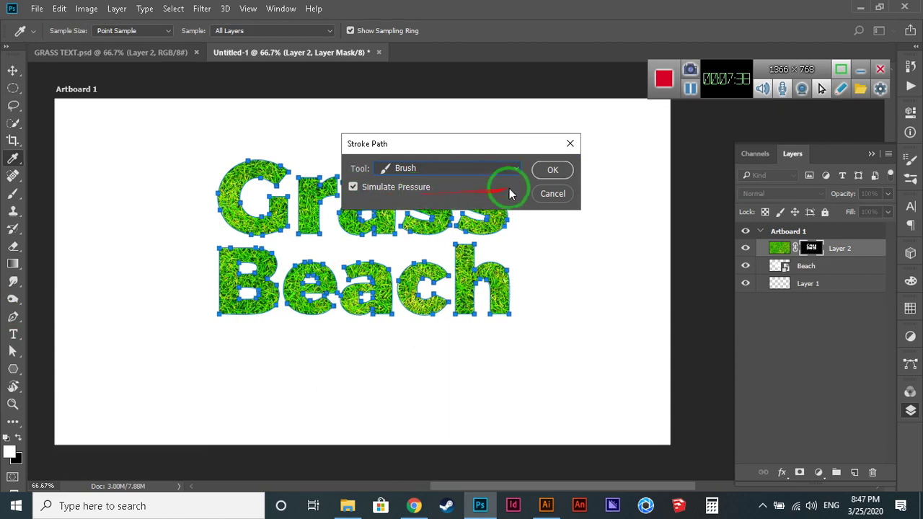
pyautogui.click(552, 171)
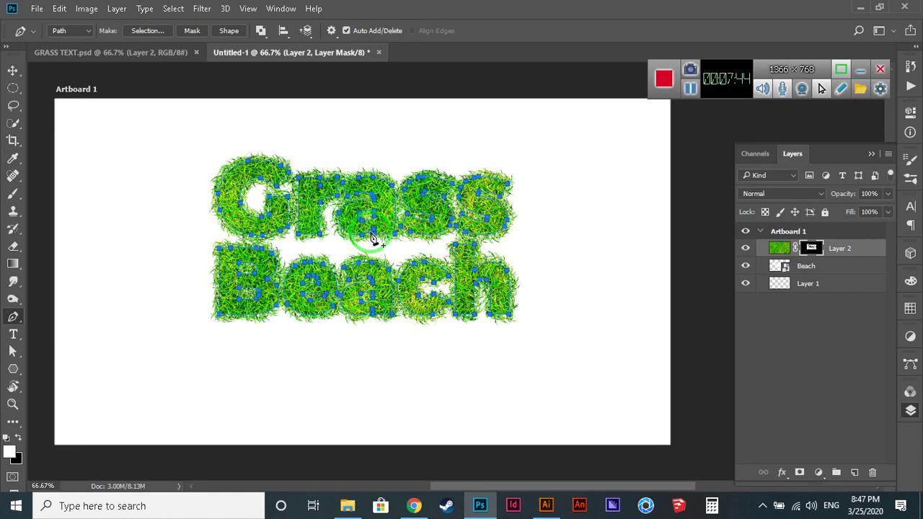
pyautogui.press('Return')
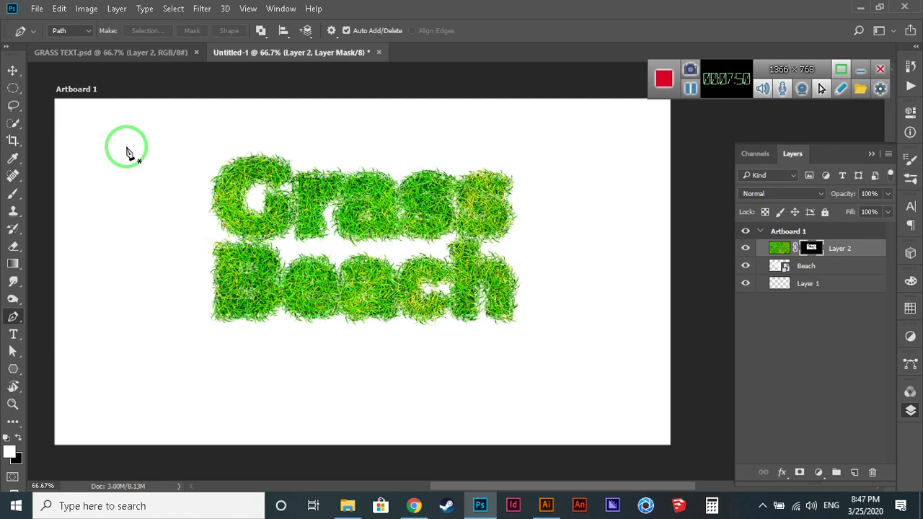
pyautogui.hotkey('ctrl', 'z')
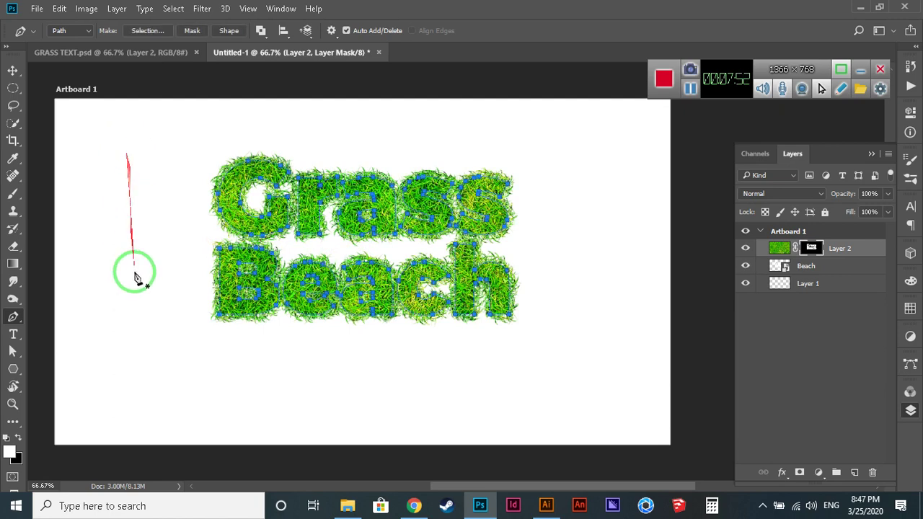
pyautogui.hotkey('ctrl', 'z')
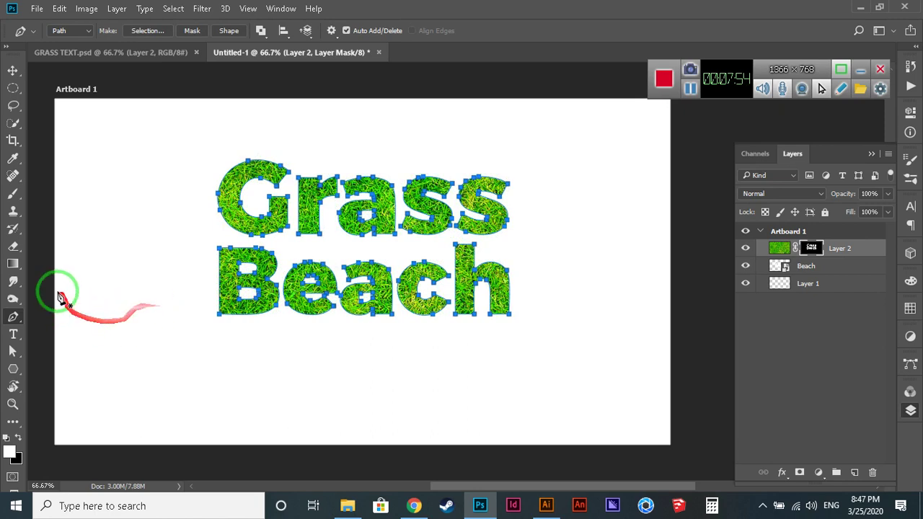
# Reduce the blade brush size to 43 px.
pyautogui.click(17, 196)
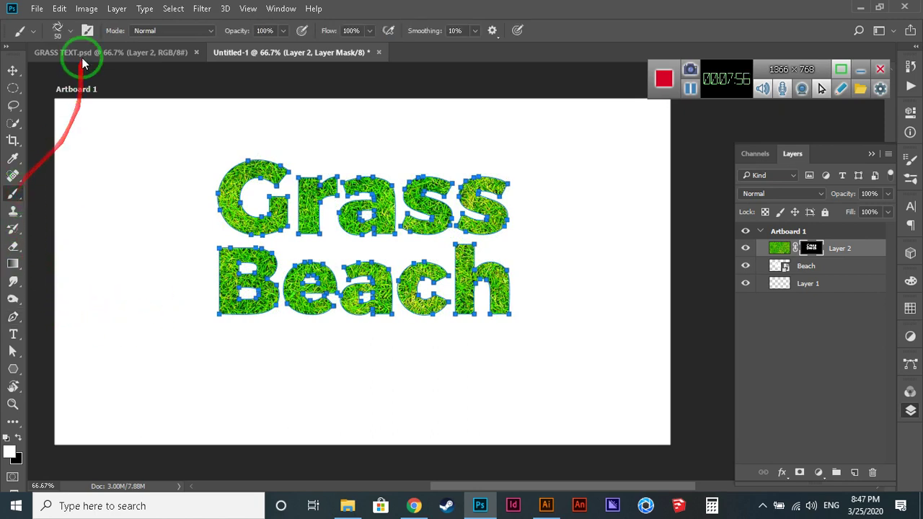
pyautogui.click(70, 31)
pyautogui.moveTo(154, 57); pyautogui.dragTo(112, 74)
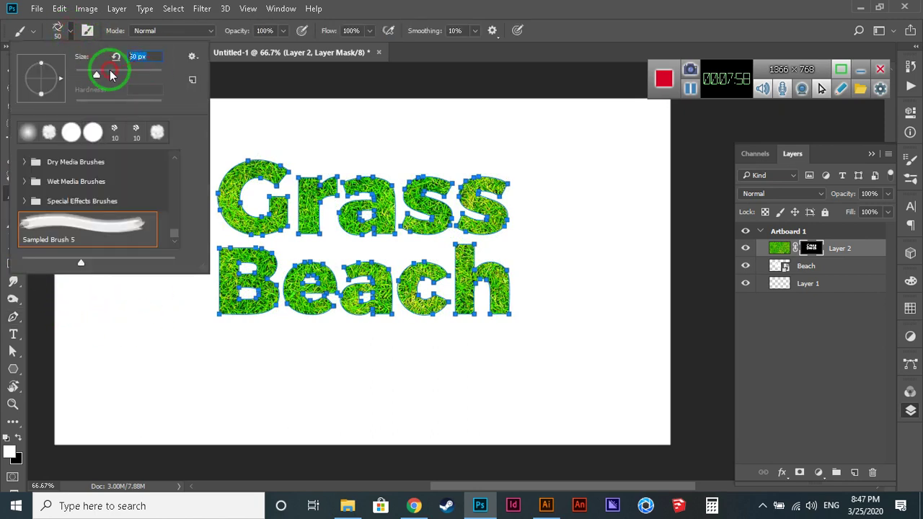
pyautogui.click(310, 13)
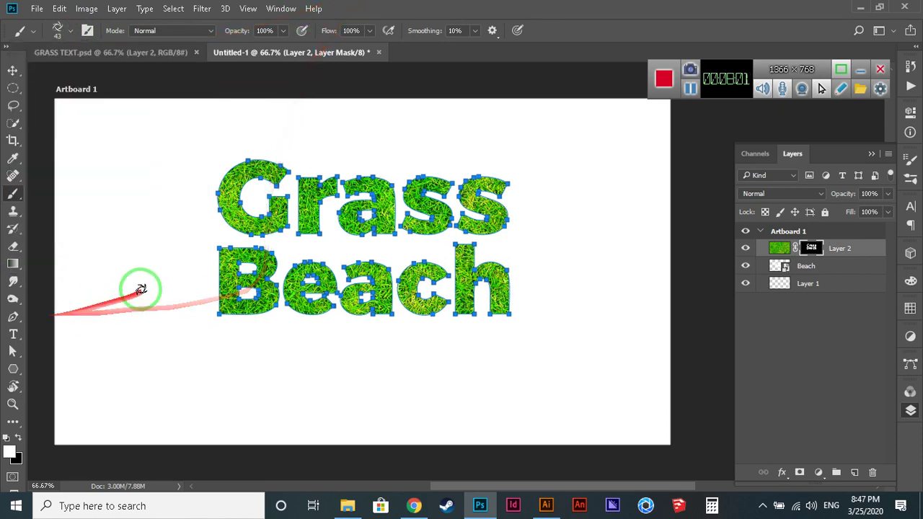
# Stroke the text's work path on Layer 2's mask using the Brush with Simulate Pressure, and dismiss the path outline.
pyautogui.click(13, 317)
pyautogui.rightClick(238, 283)
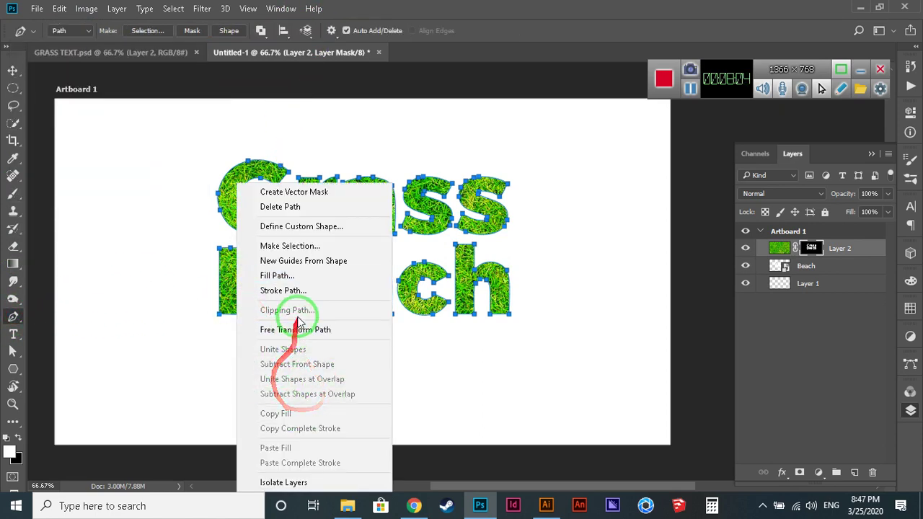
pyautogui.click(323, 291)
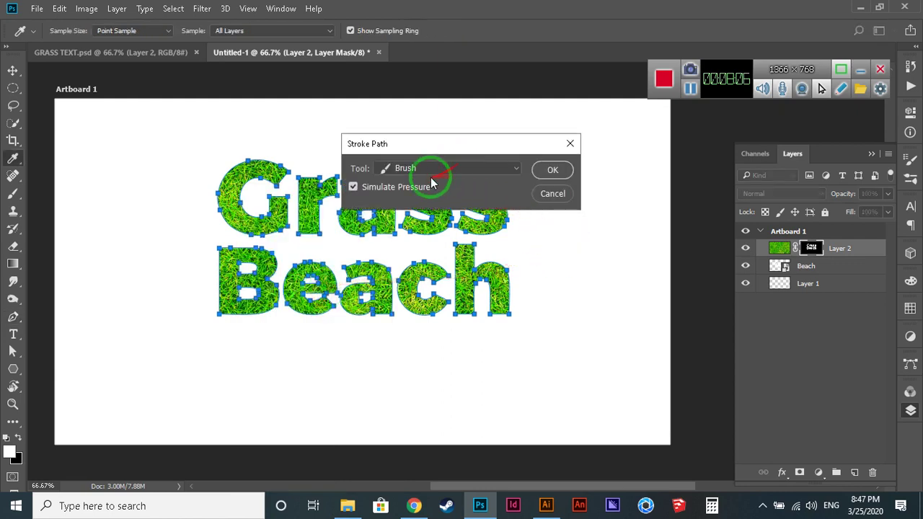
pyautogui.click(553, 170)
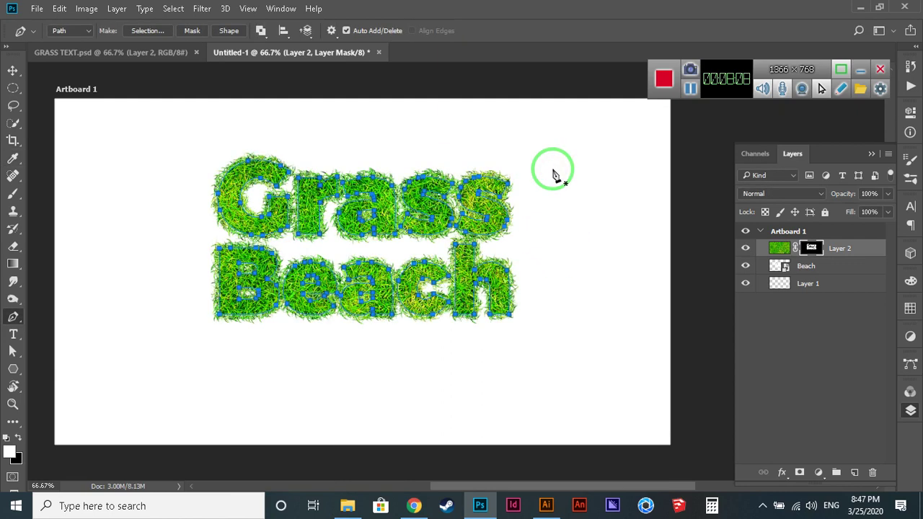
pyautogui.press('Escape')
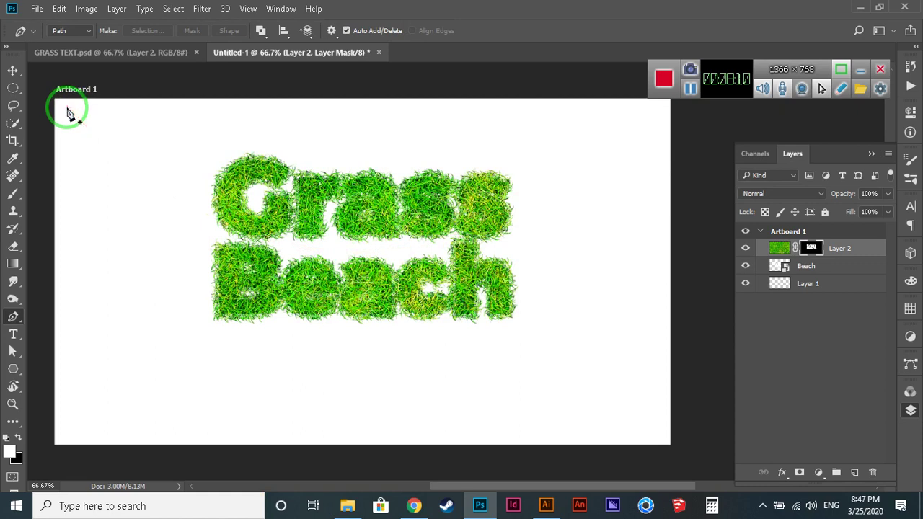
pyautogui.click(12, 70)
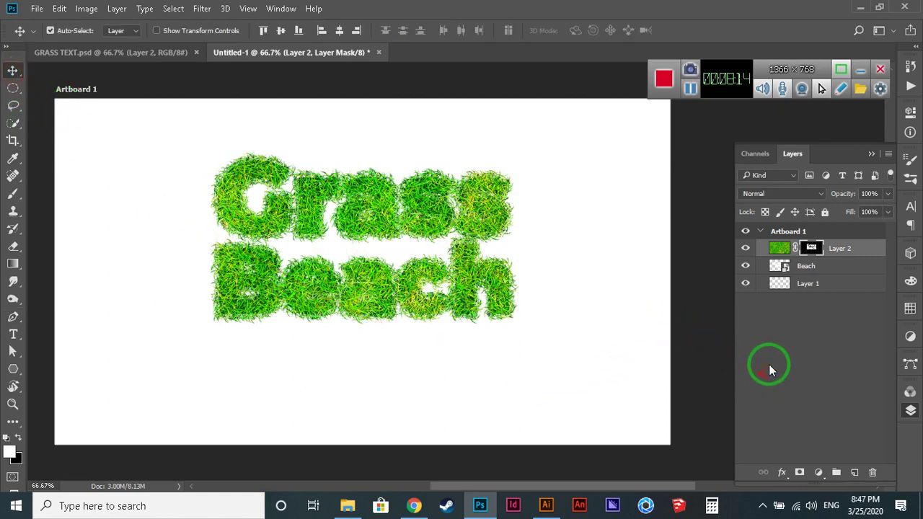
# Add a Bevel & Emboss effect to Layer 2 with the technique set to Smooth, keeping the grass text in view.
pyautogui.click(782, 472)
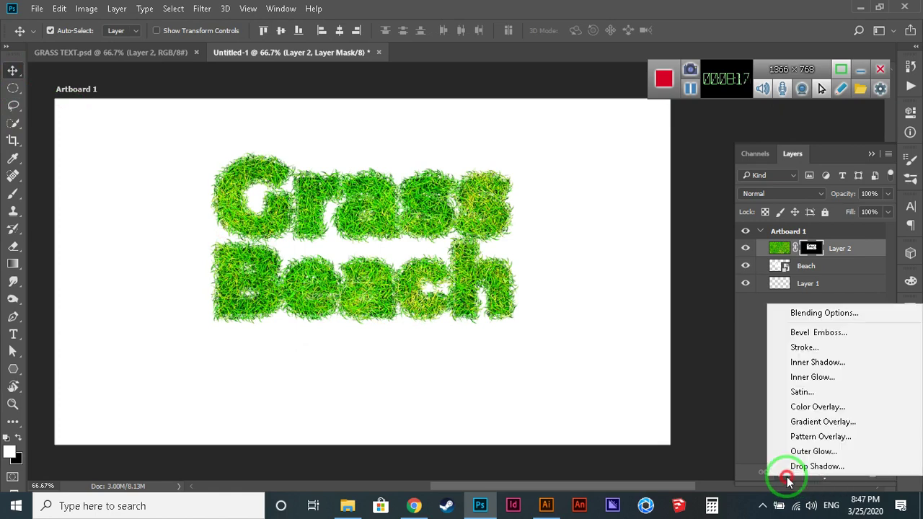
pyautogui.click(819, 332)
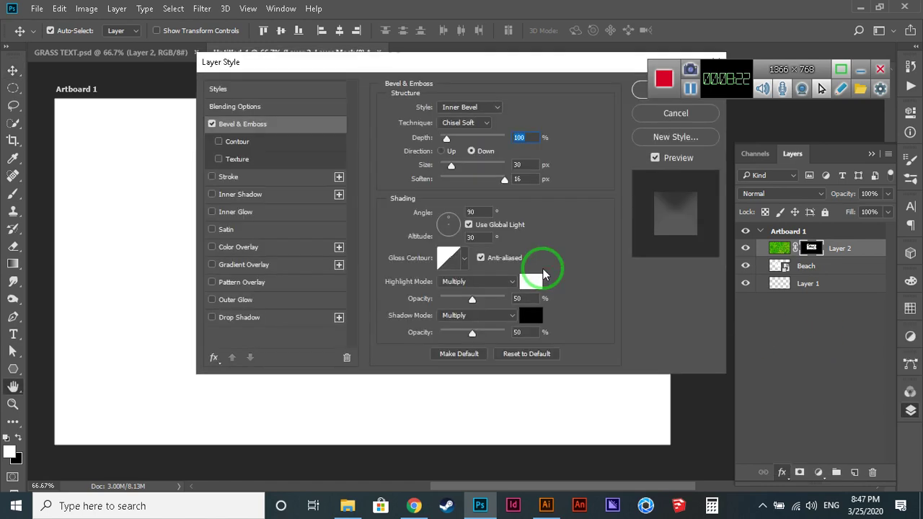
pyautogui.moveTo(402, 67); pyautogui.dragTo(425, 330)
pyautogui.moveTo(382, 253); pyautogui.dragTo(233, 173)
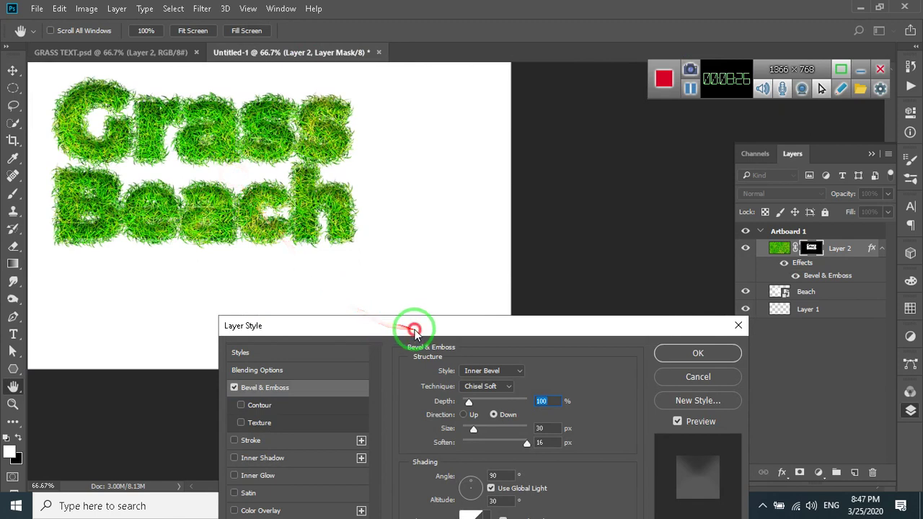
pyautogui.moveTo(414, 326); pyautogui.dragTo(570, 99)
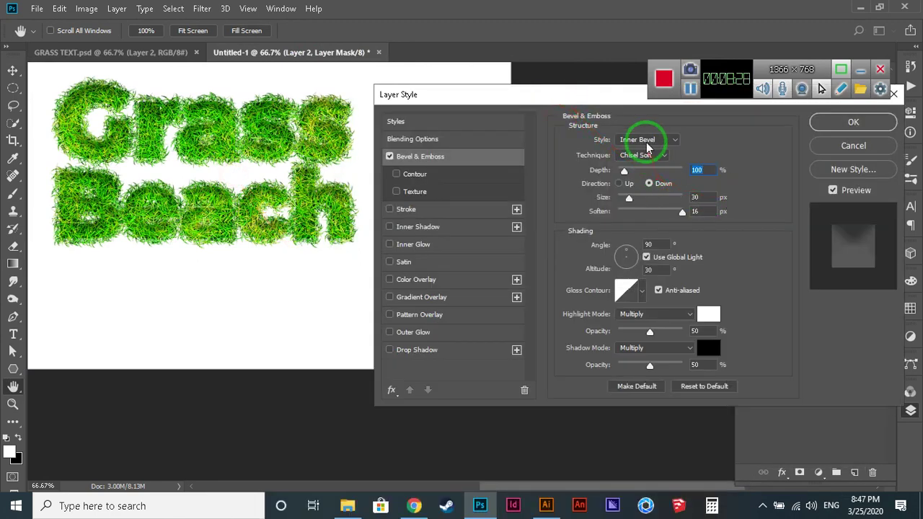
pyautogui.click(649, 160)
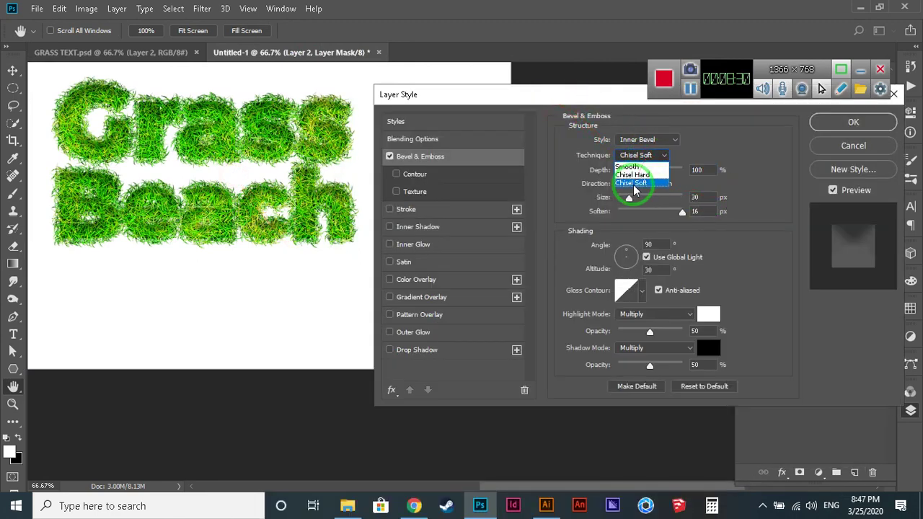
pyautogui.click(631, 167)
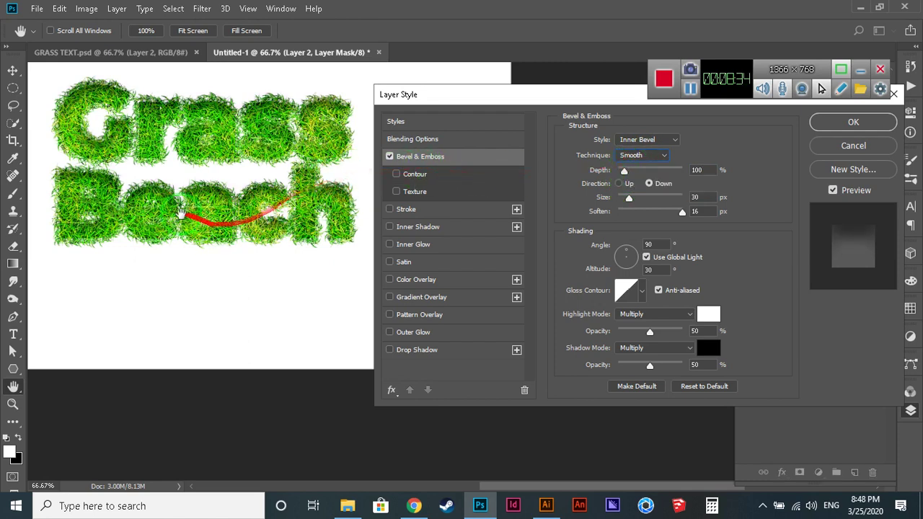
# Set the bevel's shading angle to 0° and both the highlight and shadow opacity to 75%.
pyautogui.doubleClick(653, 245)
pyautogui.write('0')
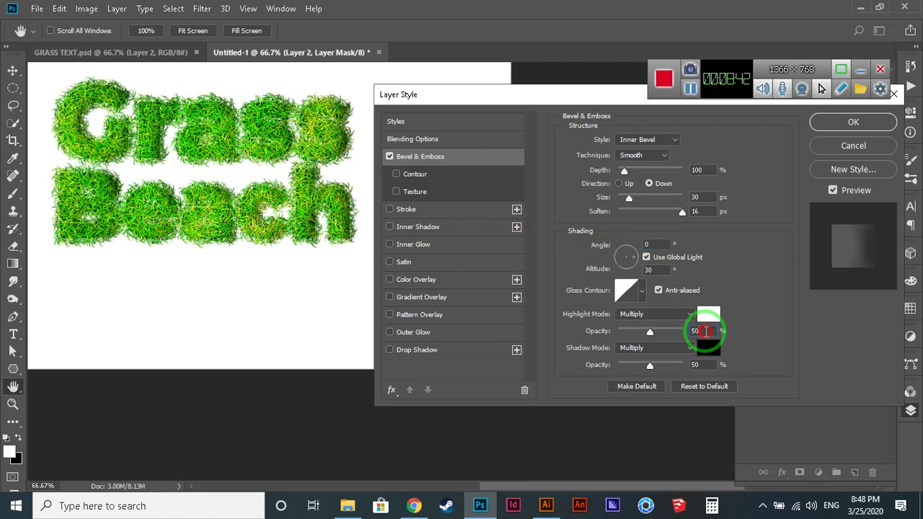
pyautogui.doubleClick(705, 331)
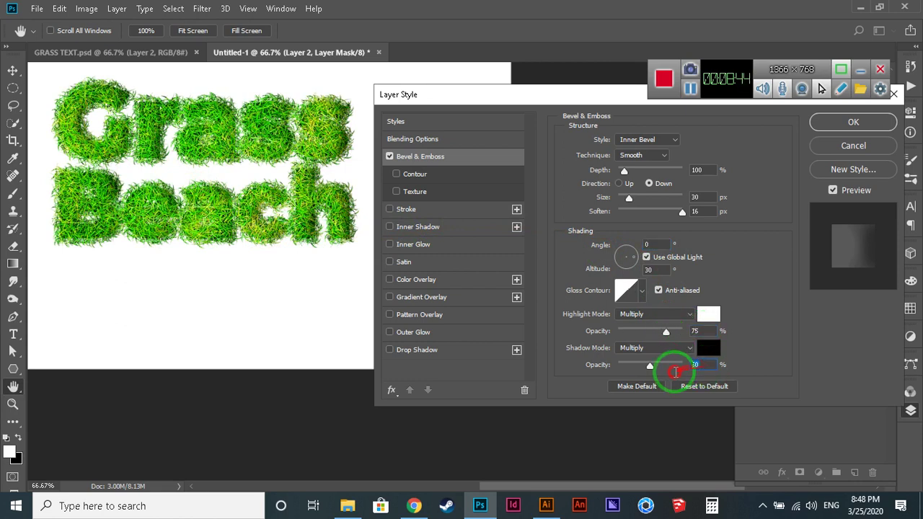
pyautogui.write('75')
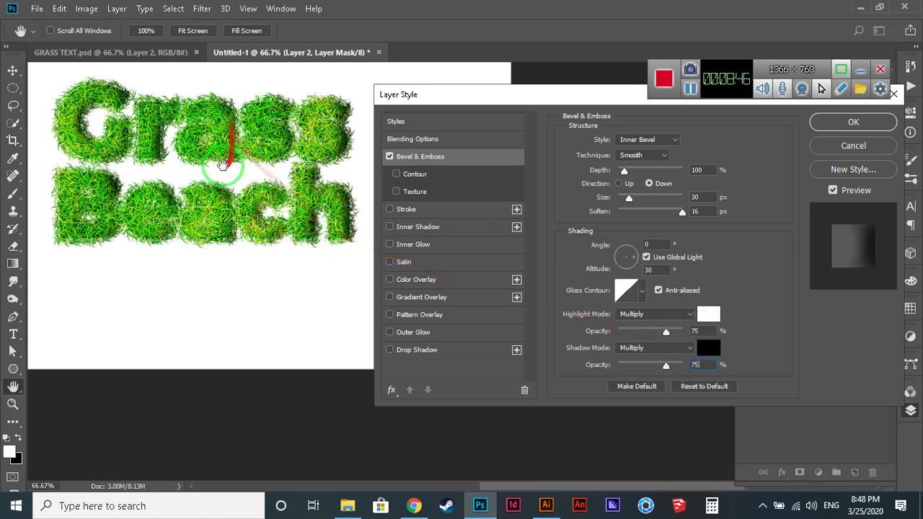
# Switch the bevel's direction to Up and reduce its Soften value to 0 px.
pyautogui.click(653, 270)
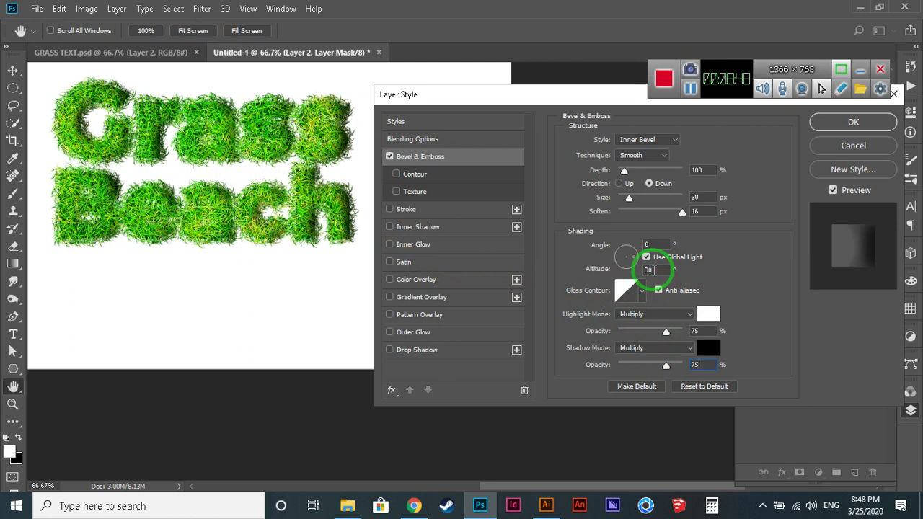
pyautogui.click(620, 184)
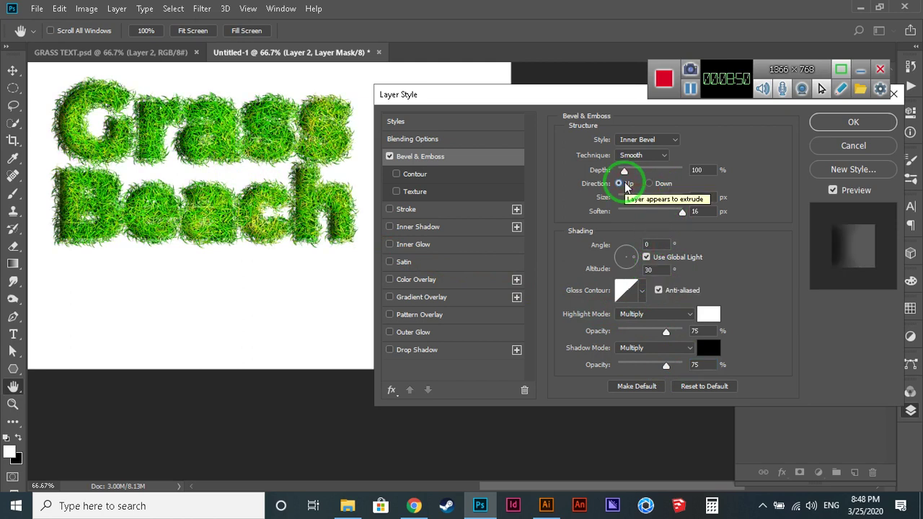
pyautogui.click(681, 212)
pyautogui.click(680, 214)
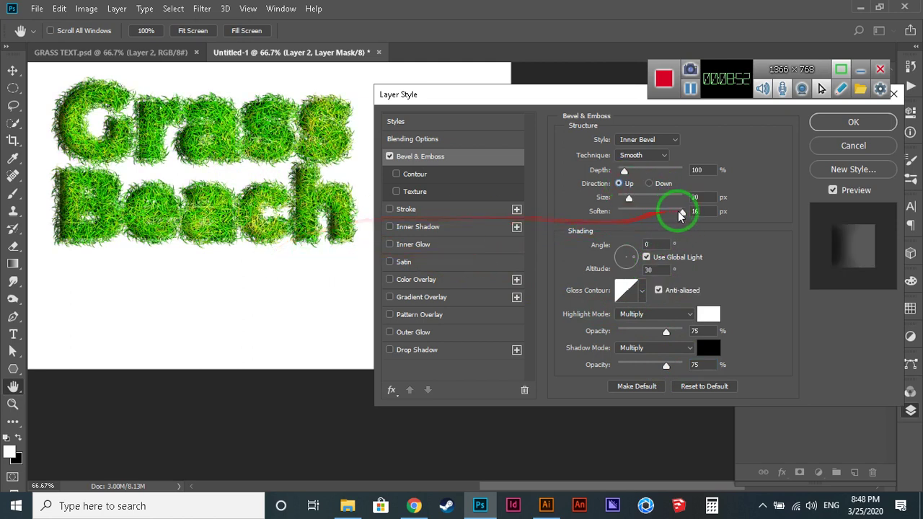
pyautogui.moveTo(681, 214); pyautogui.dragTo(581, 215)
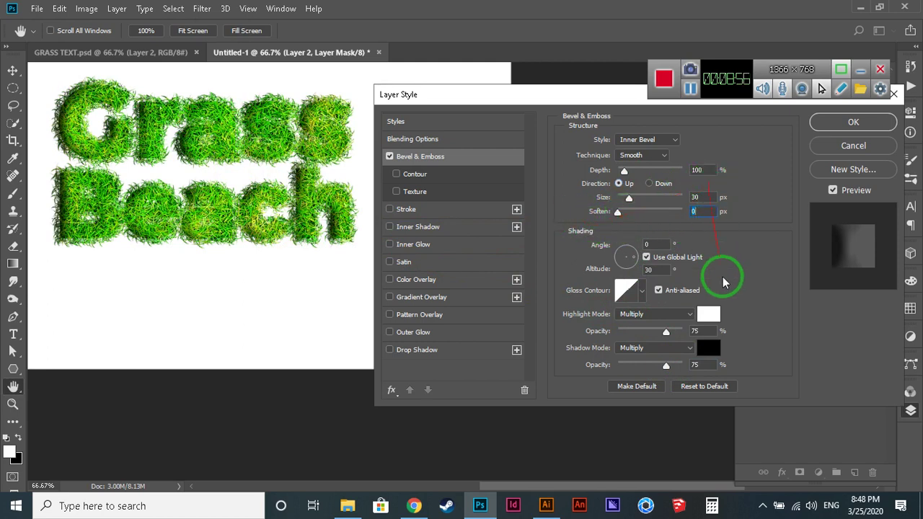
pyautogui.click(757, 187)
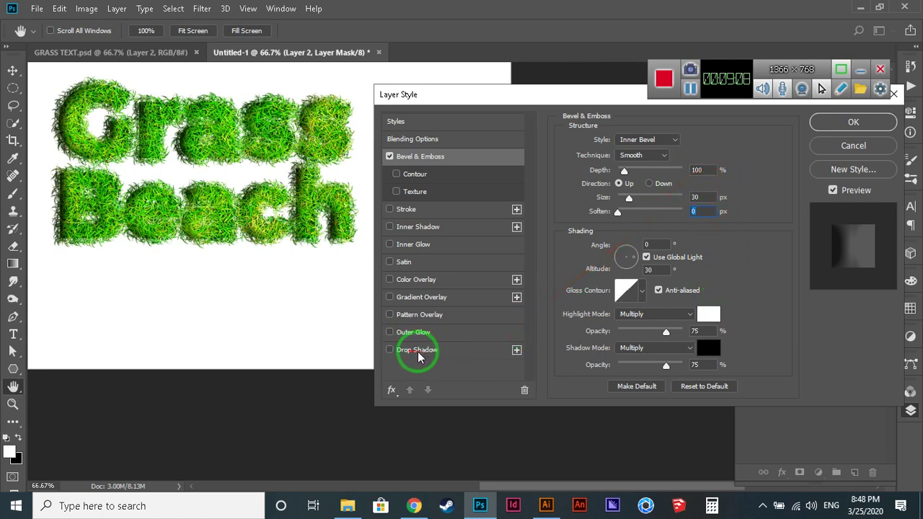
# Add a Drop Shadow to Layer 2 with its angle set to 90°, and apply the layer style.
pyautogui.click(389, 350)
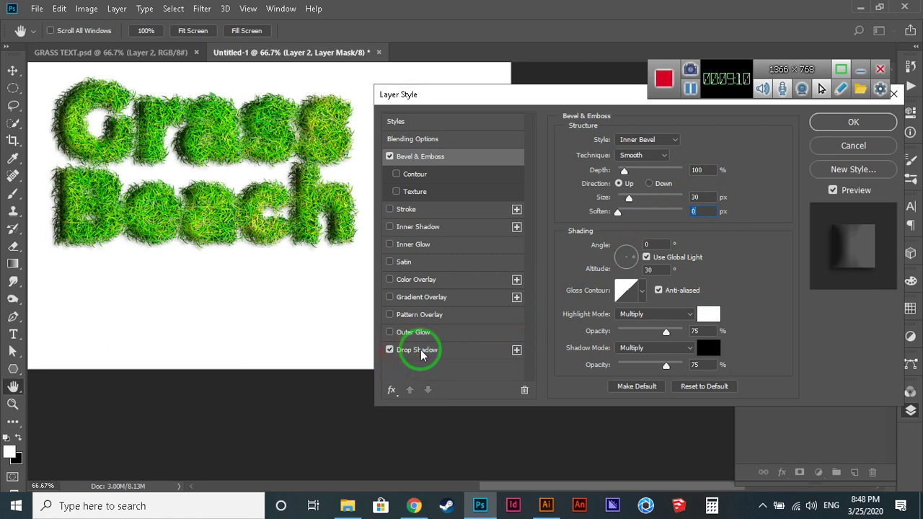
pyautogui.click(422, 354)
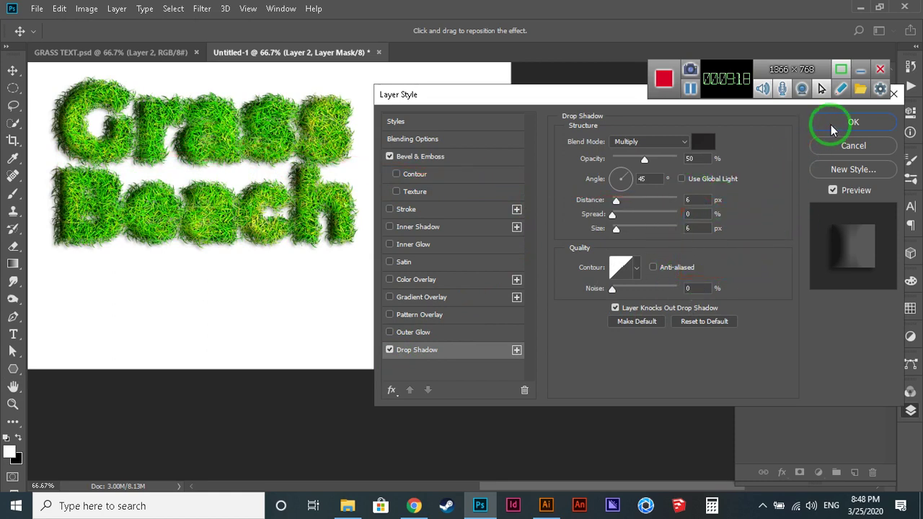
pyautogui.click(616, 196)
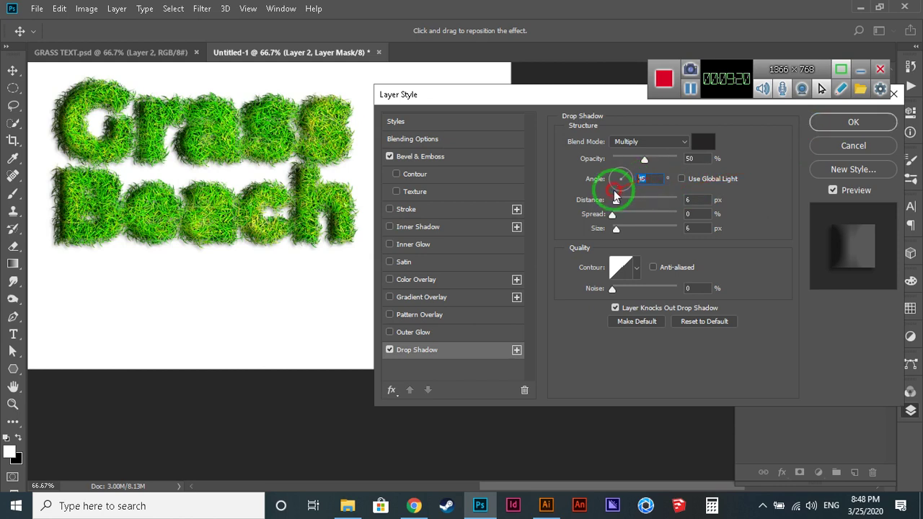
pyautogui.write('0')
pyautogui.click(642, 181)
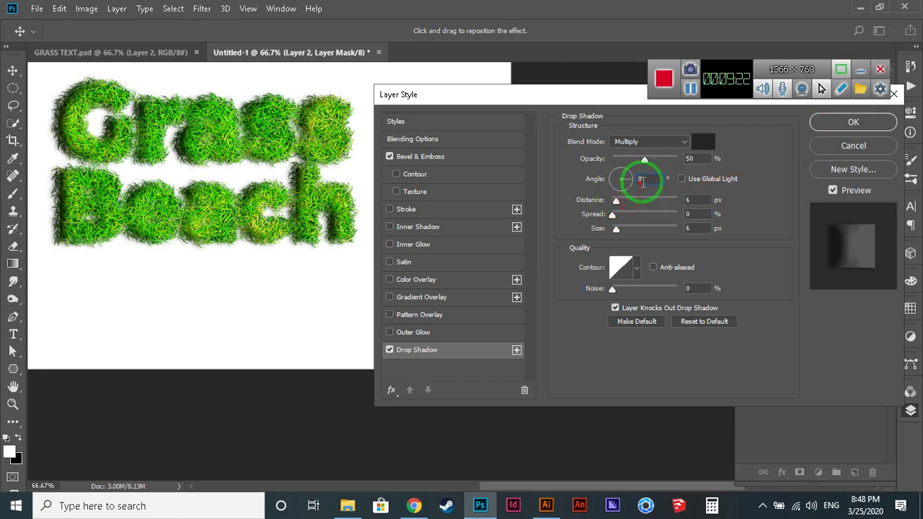
pyautogui.write('90')
pyautogui.press('Return')
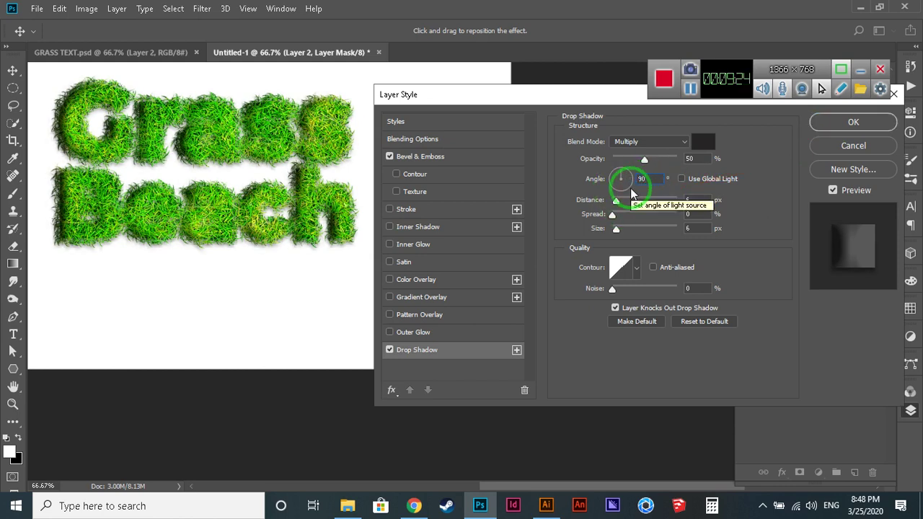
pyautogui.moveTo(709, 220)
pyautogui.mouseDown()
pyautogui.moveTo(757, 189)
pyautogui.moveTo(641, 218)
pyautogui.moveTo(765, 206)
pyautogui.mouseUp()
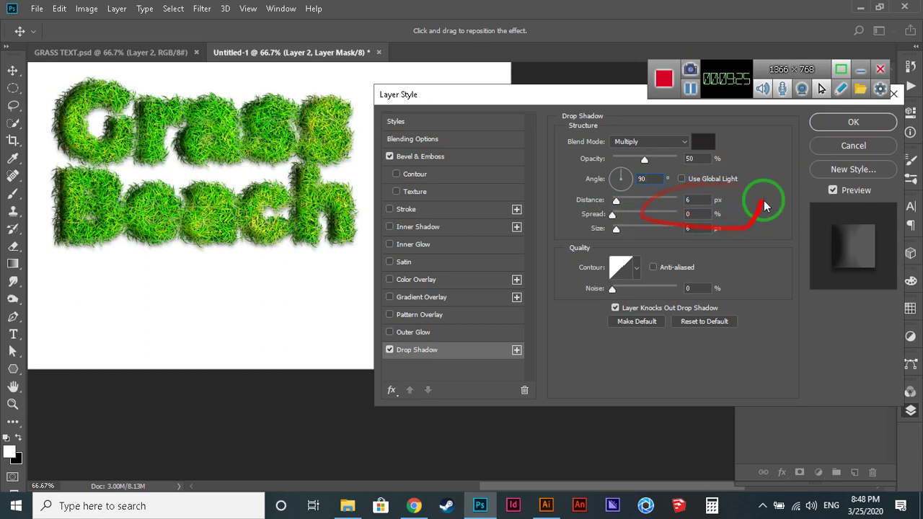
pyautogui.click(837, 123)
pyautogui.hotkey('ctrl', '0')
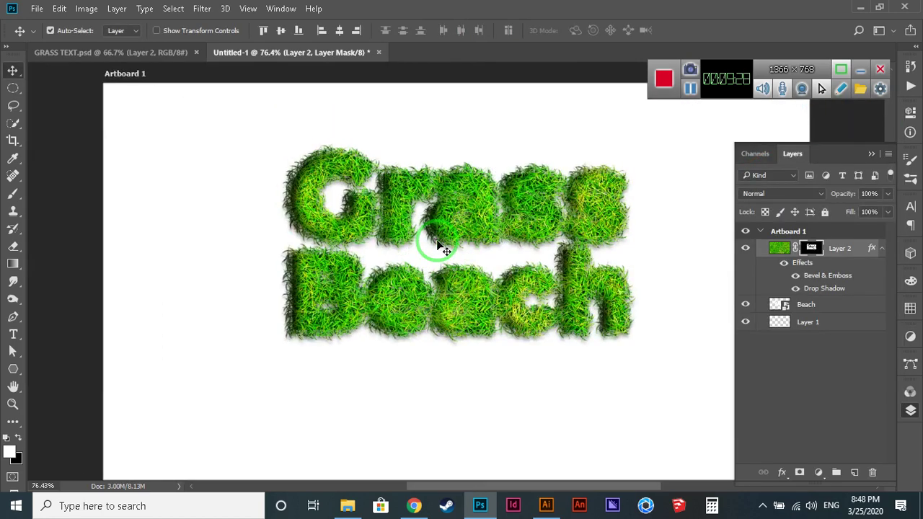
pyautogui.moveTo(438, 245)
pyautogui.mouseDown()
pyautogui.moveTo(552, 324)
pyautogui.moveTo(395, 323)
pyautogui.moveTo(329, 263)
pyautogui.moveTo(335, 224)
pyautogui.moveTo(310, 243)
pyautogui.moveTo(292, 213)
pyautogui.moveTo(293, 185)
pyautogui.moveTo(315, 166)
pyautogui.moveTo(461, 187)
pyautogui.moveTo(594, 186)
pyautogui.moveTo(632, 199)
pyautogui.moveTo(624, 262)
pyautogui.moveTo(500, 308)
pyautogui.moveTo(326, 279)
pyautogui.moveTo(417, 255)
pyautogui.moveTo(399, 196)
pyautogui.moveTo(425, 220)
pyautogui.moveTo(381, 234)
pyautogui.moveTo(306, 214)
pyautogui.moveTo(289, 201)
pyautogui.moveTo(289, 175)
pyautogui.moveTo(314, 164)
pyautogui.mouseUp()
pyautogui.moveTo(518, 180)
pyautogui.mouseDown()
pyautogui.moveTo(501, 236)
pyautogui.moveTo(399, 236)
pyautogui.moveTo(343, 217)
pyautogui.moveTo(320, 237)
pyautogui.moveTo(297, 213)
pyautogui.moveTo(299, 274)
pyautogui.moveTo(549, 296)
pyautogui.moveTo(481, 302)
pyautogui.moveTo(406, 263)
pyautogui.moveTo(624, 207)
pyautogui.moveTo(619, 310)
pyautogui.moveTo(397, 334)
pyautogui.moveTo(261, 282)
pyautogui.moveTo(309, 170)
pyautogui.moveTo(639, 230)
pyautogui.moveTo(643, 168)
pyautogui.moveTo(555, 315)
pyautogui.moveTo(371, 296)
pyautogui.moveTo(301, 175)
pyautogui.moveTo(575, 162)
pyautogui.moveTo(644, 187)
pyautogui.moveTo(624, 310)
pyautogui.moveTo(301, 334)
pyautogui.moveTo(277, 199)
pyautogui.moveTo(356, 184)
pyautogui.mouseUp()
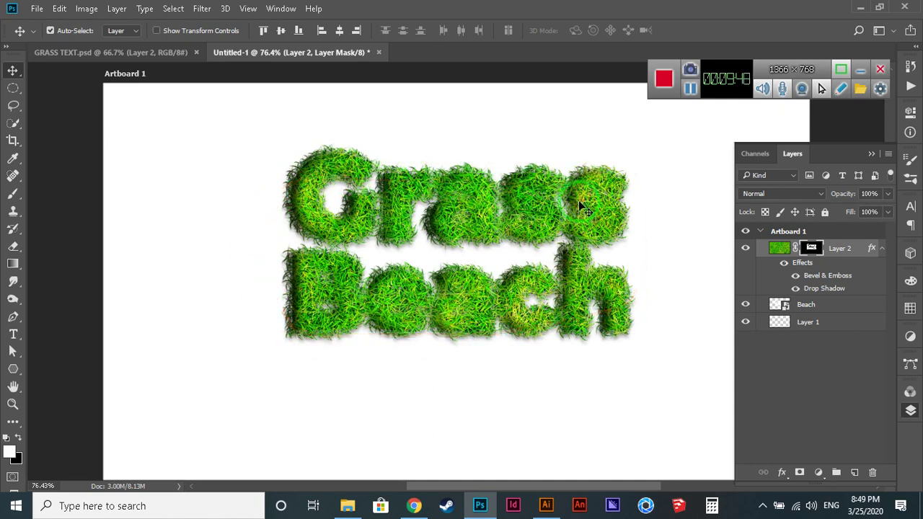